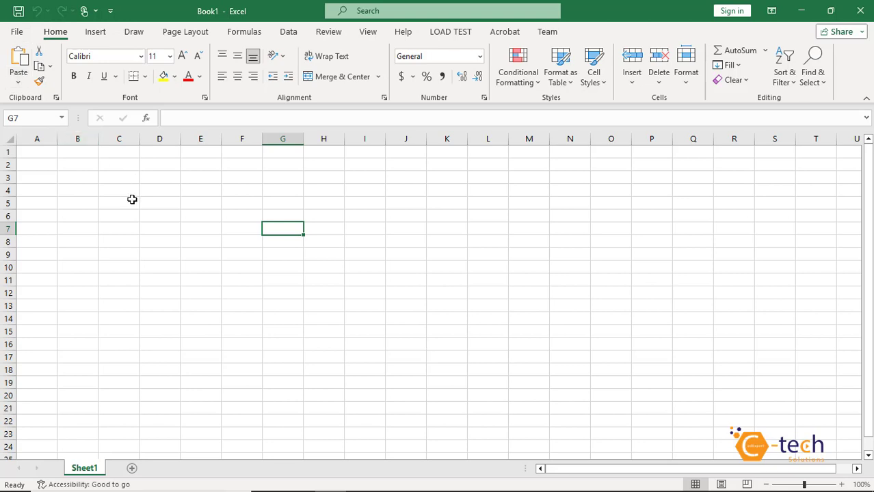
# Enter the column headers Name, Class and Fees in cells C3, D3 and E3
pyautogui.click(842, 485)
pyautogui.click(842, 485)
pyautogui.click(842, 485)
pyautogui.click(842, 485)
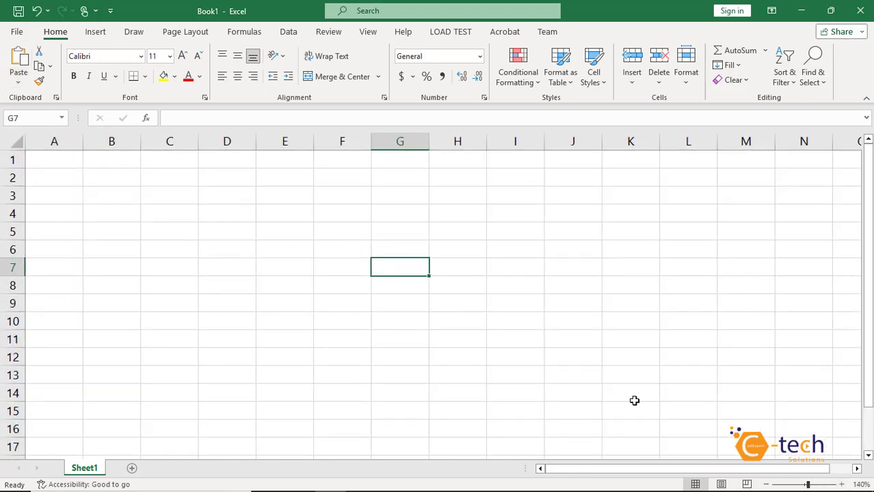
pyautogui.click(842, 485)
pyautogui.click(842, 485)
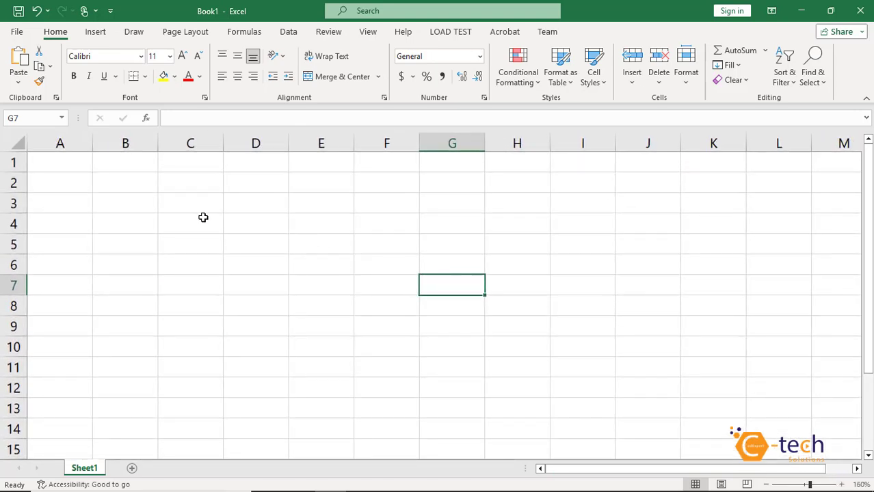
pyautogui.click(195, 201)
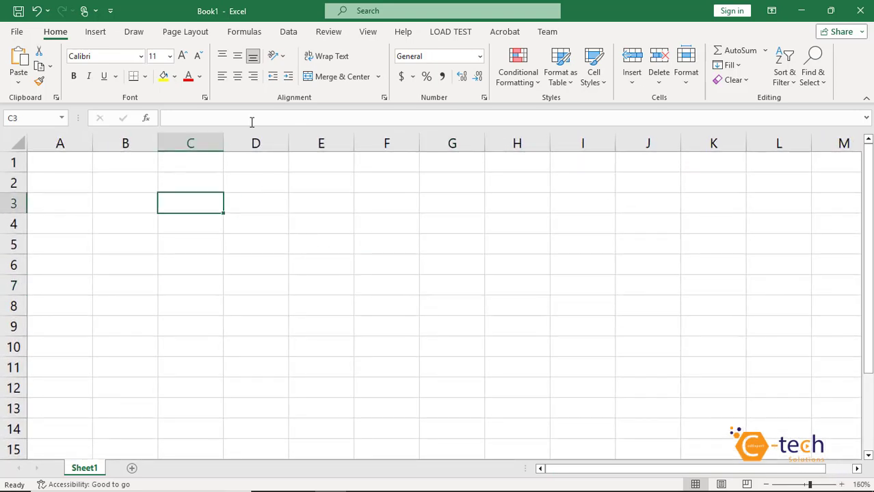
pyautogui.write('Name')
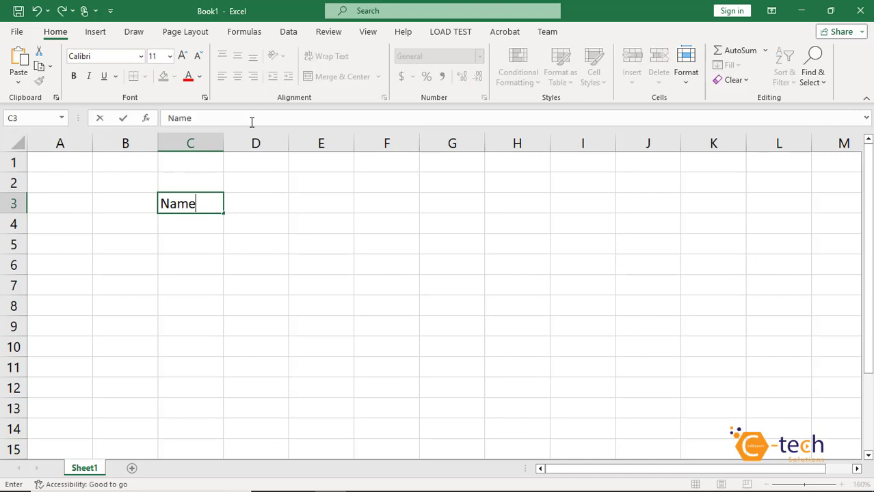
pyautogui.press('Tab')
pyautogui.write('Class')
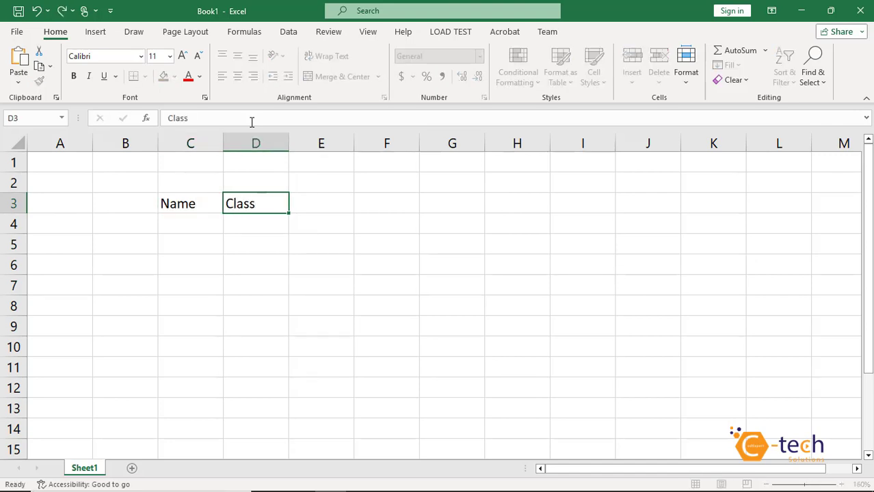
pyautogui.press('Tab')
pyautogui.write('Fees')
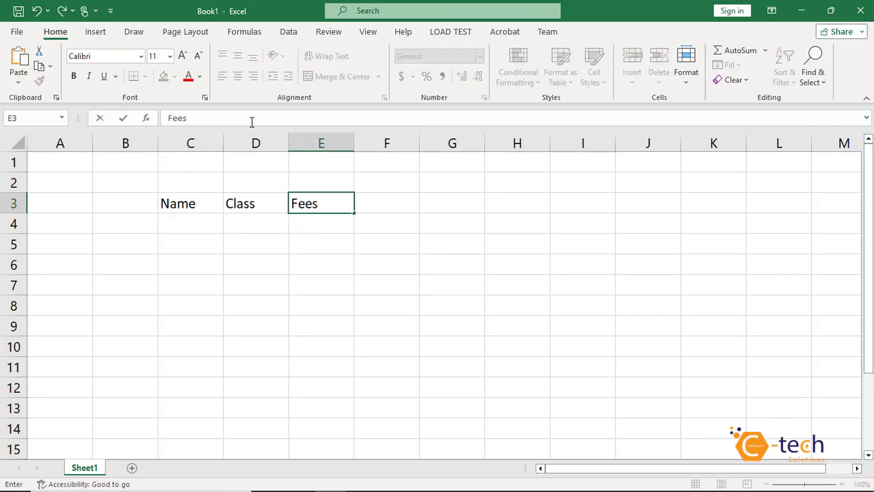
pyautogui.press('Return')
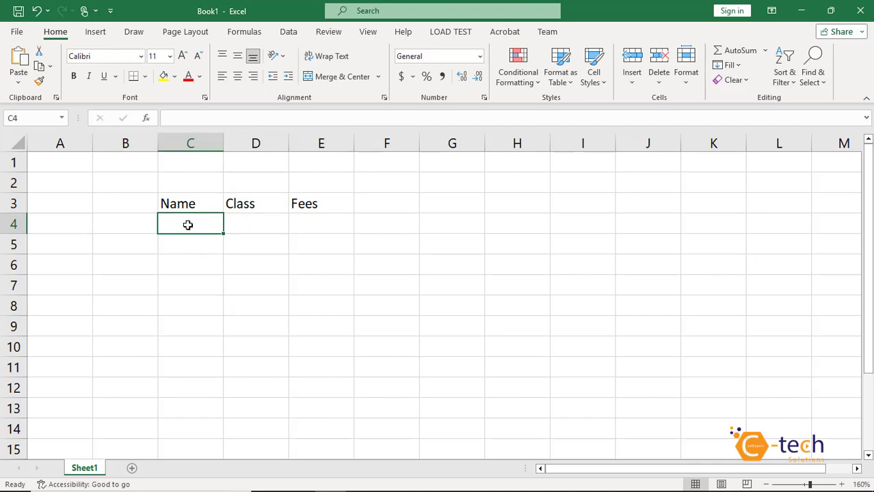
# Fill all the Name cells C4:C11 at once with the text aaa
pyautogui.moveTo(188, 224); pyautogui.dragTo(177, 365)
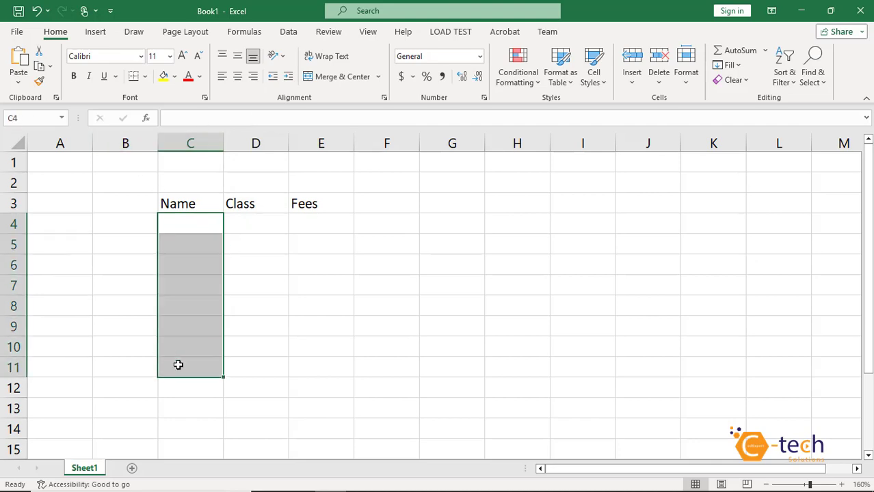
pyautogui.click(309, 297)
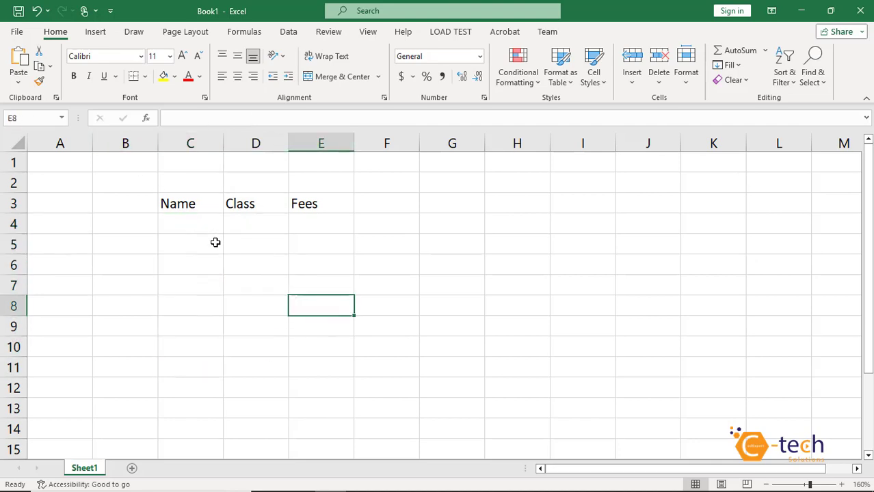
pyautogui.moveTo(205, 226); pyautogui.dragTo(200, 373)
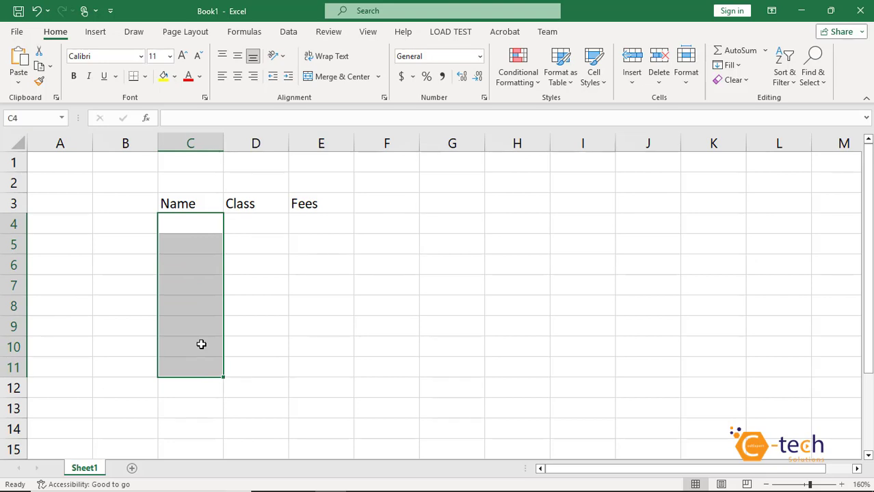
pyautogui.write('aaa')
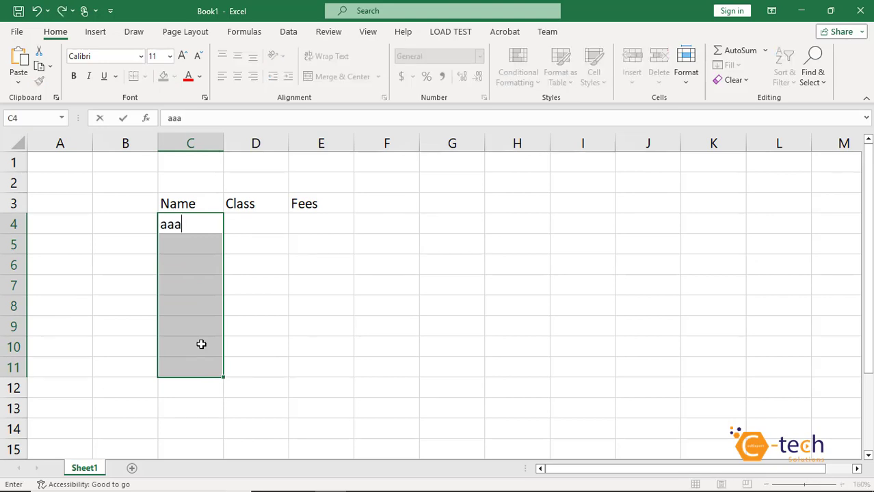
pyautogui.hotkey('ctrl', 'Return')
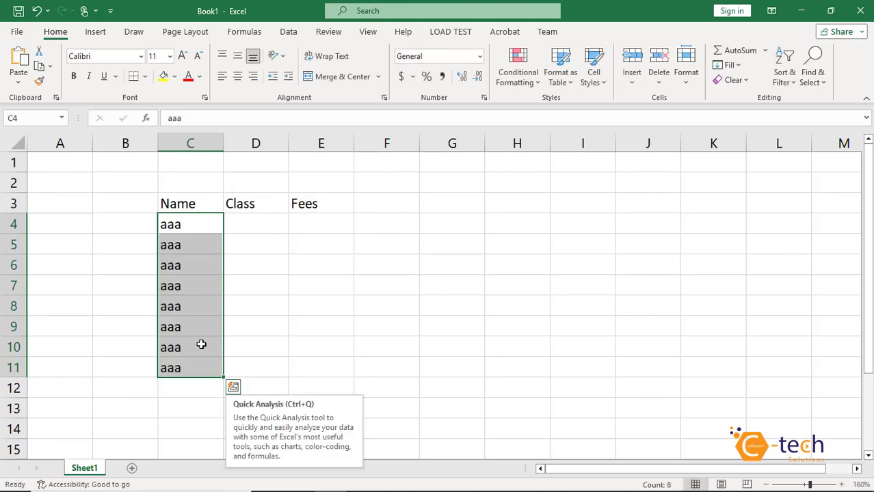
# Fill the Class cells D4:D11 with 7th and the Fees cells E4:E11 with 550
pyautogui.moveTo(247, 220); pyautogui.dragTo(256, 358)
pyautogui.write('7th')
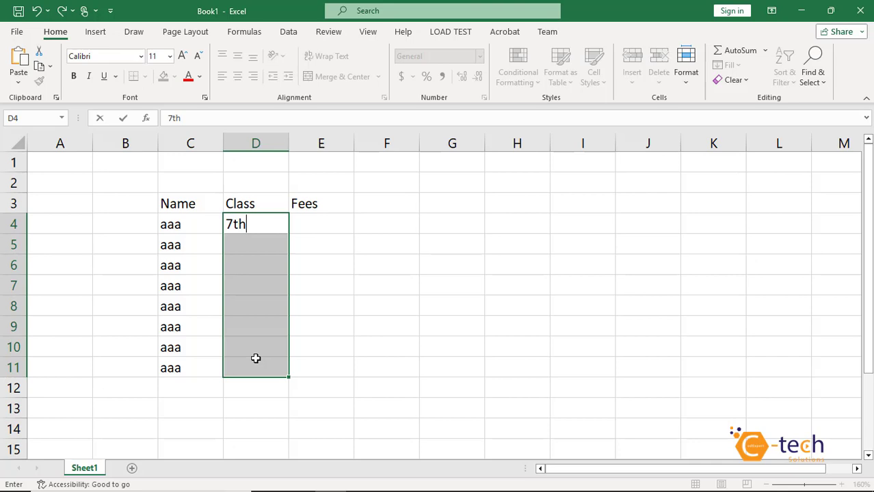
pyautogui.hotkey('ctrl', 'Return')
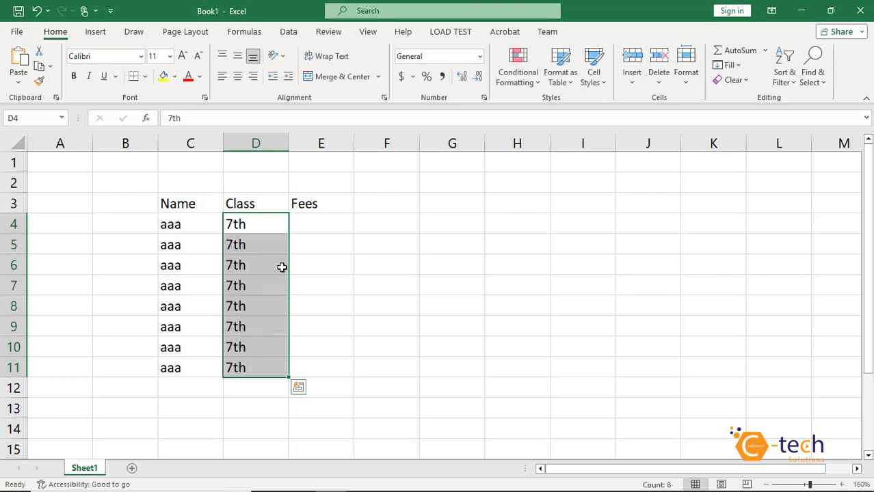
pyautogui.moveTo(309, 224); pyautogui.dragTo(309, 368)
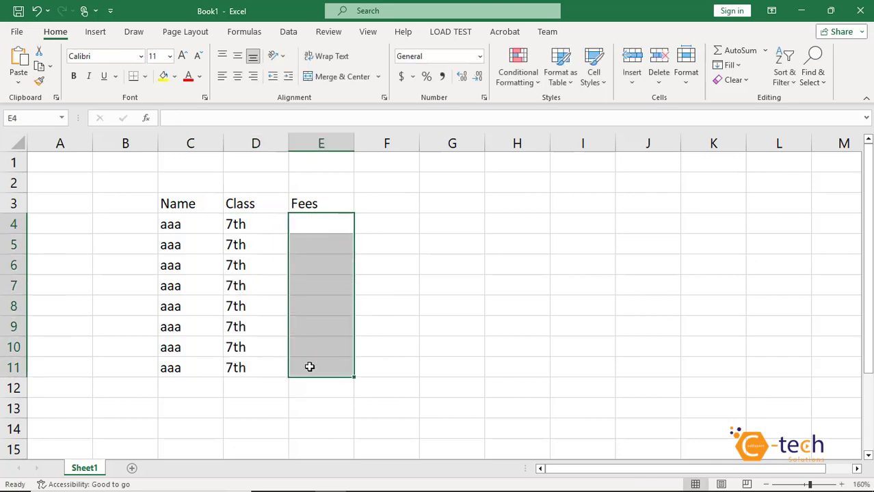
pyautogui.write('550')
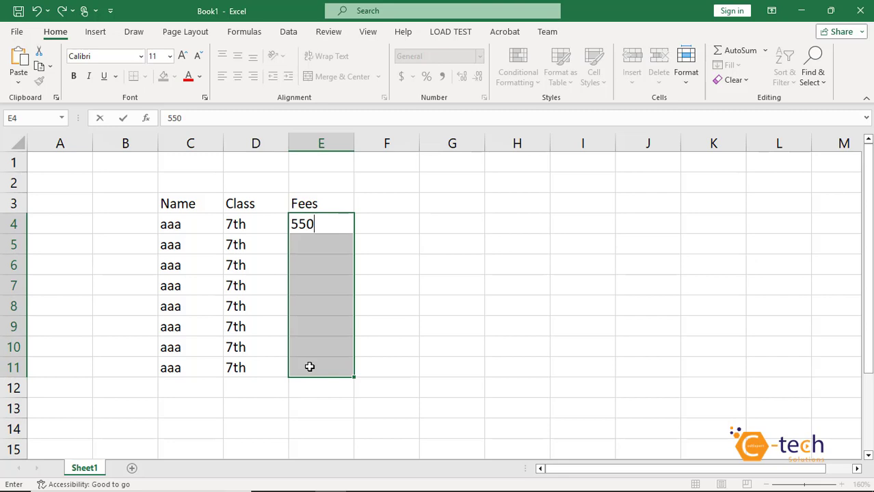
pyautogui.hotkey('ctrl', 'Return')
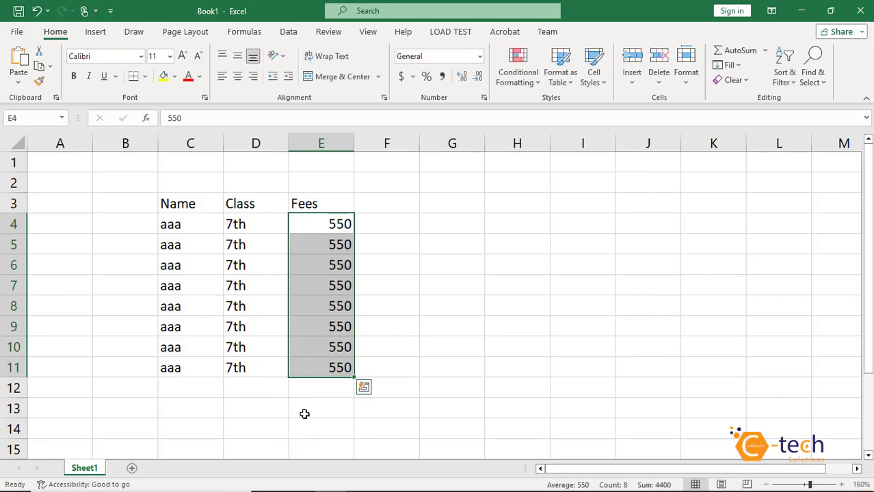
pyautogui.click(420, 264)
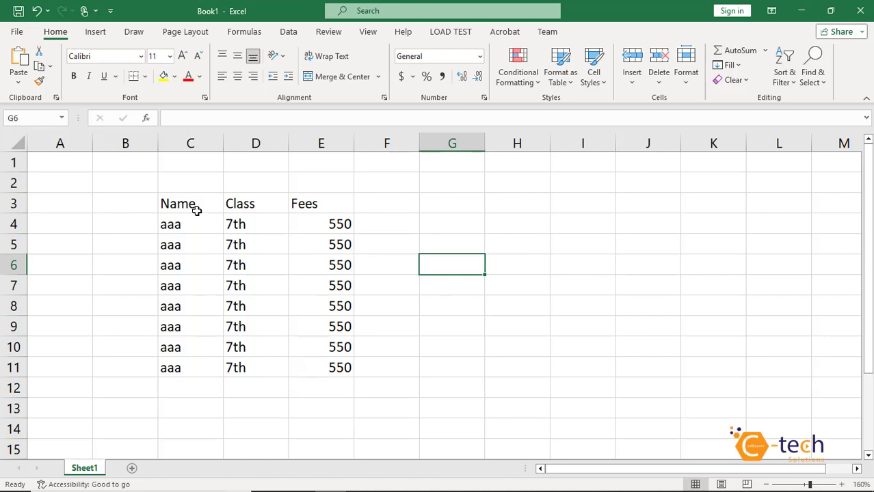
# Copy the whole table C3:E11, including its headers, and select cell I3 as the destination
pyautogui.moveTo(184, 203); pyautogui.dragTo(334, 362)
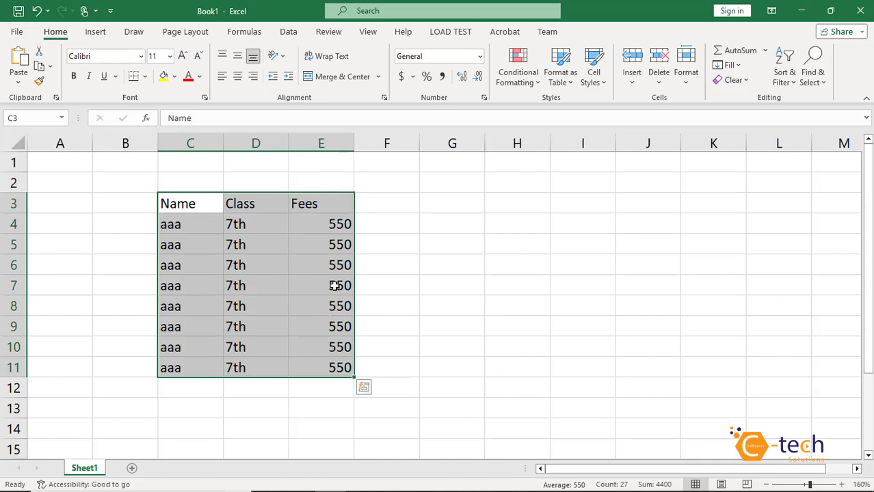
pyautogui.click(398, 278)
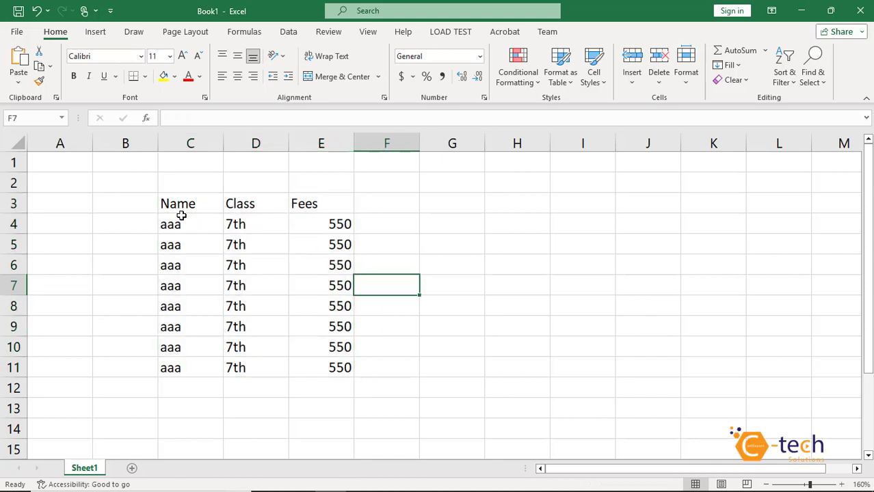
pyautogui.moveTo(177, 205); pyautogui.dragTo(273, 318)
pyautogui.moveTo(192, 203); pyautogui.dragTo(336, 364)
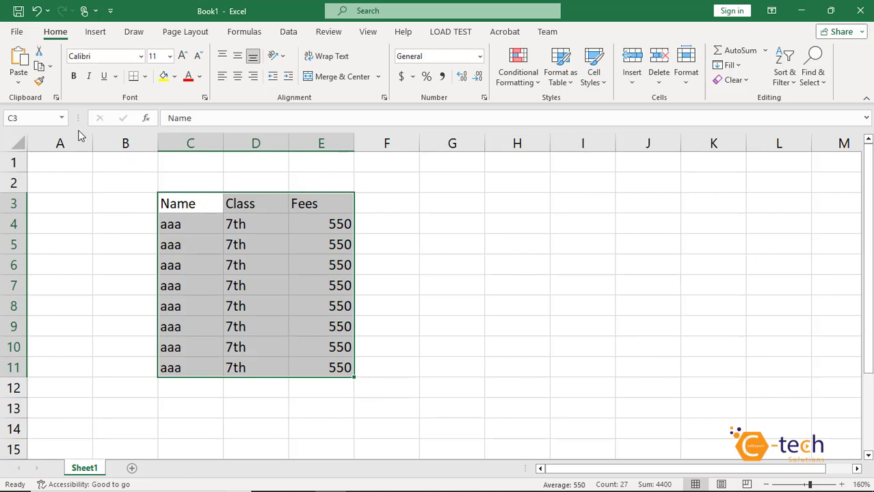
pyautogui.click(39, 67)
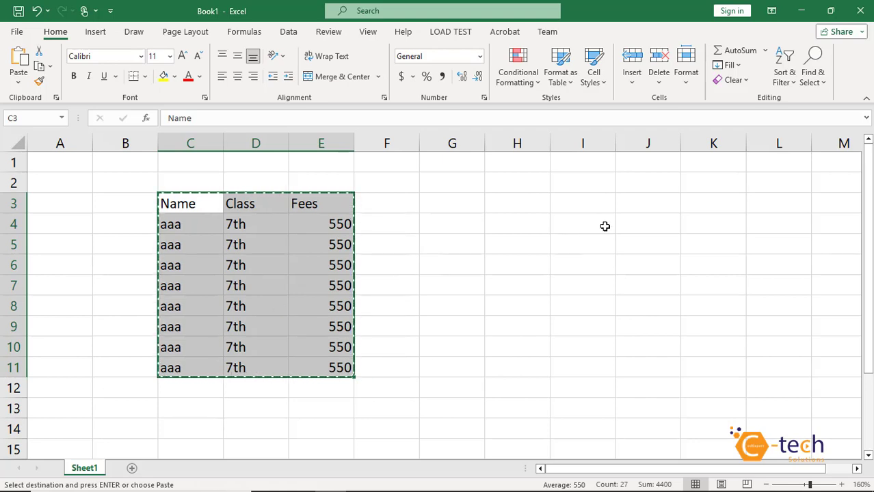
pyautogui.click(609, 202)
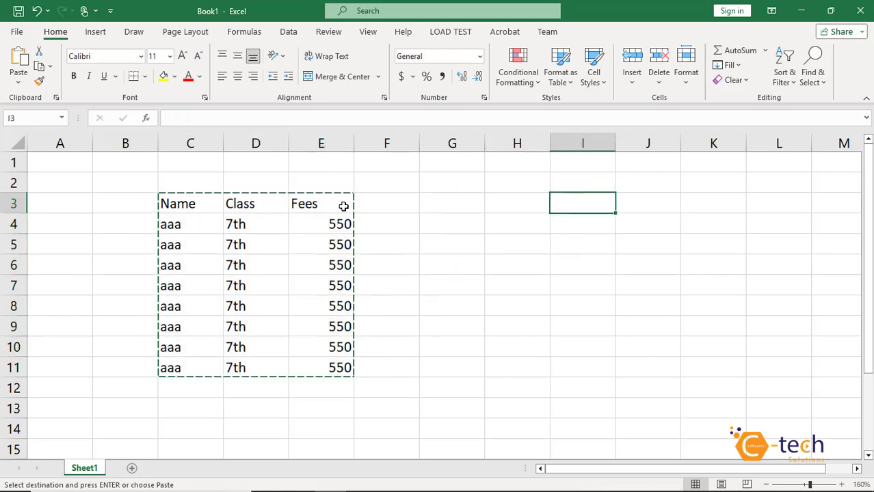
# Try pasting the copied table as a movable linked picture at I3, and delete the picture
pyautogui.click(18, 82)
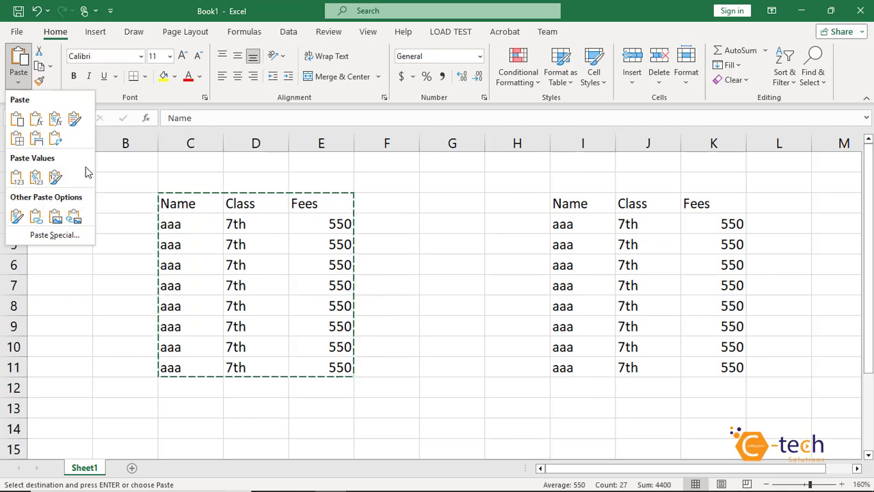
pyautogui.click(77, 219)
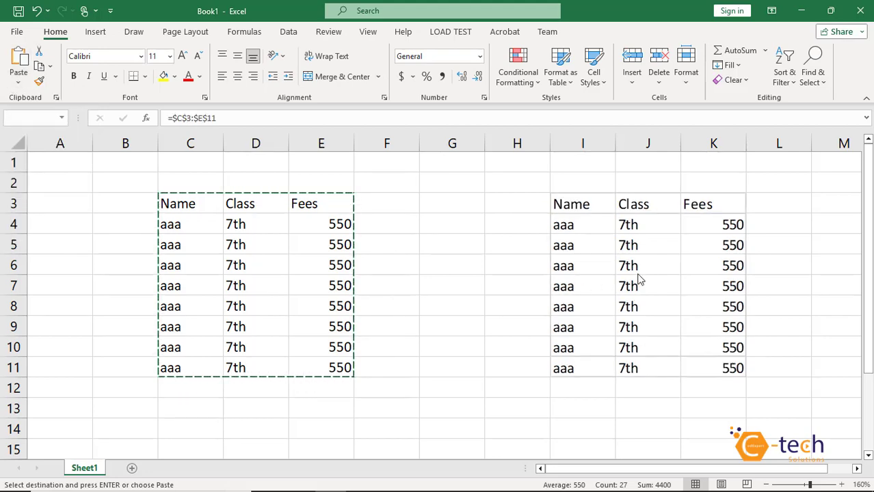
pyautogui.moveTo(663, 251); pyautogui.dragTo(642, 255)
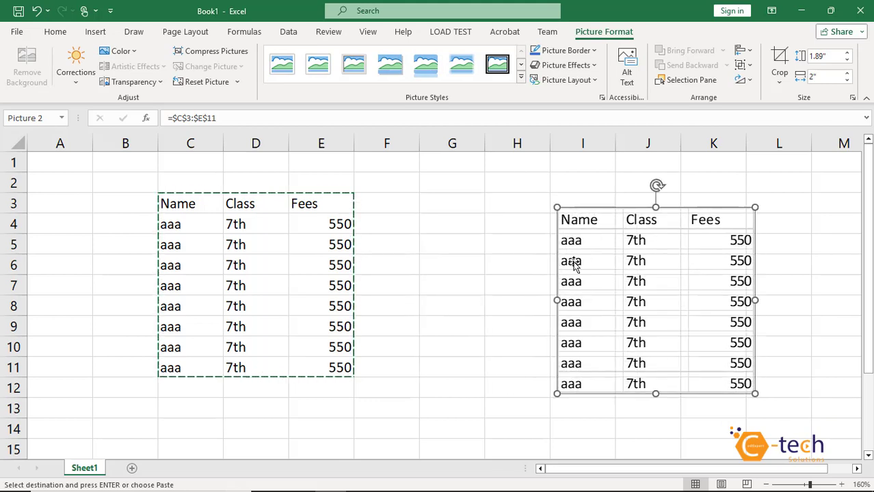
pyautogui.hotkey('ctrl', 'z')
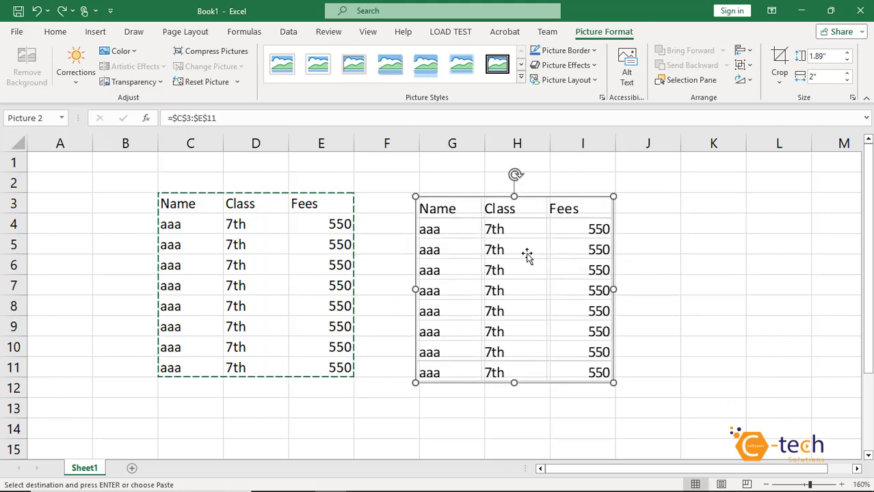
pyautogui.press('Delete')
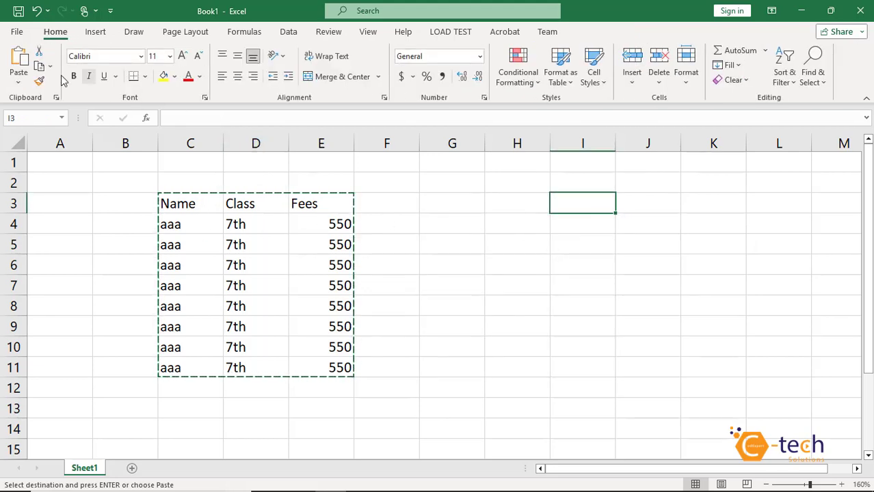
# Paste only the values of the copied table starting at I3 and end copy mode
pyautogui.click(21, 83)
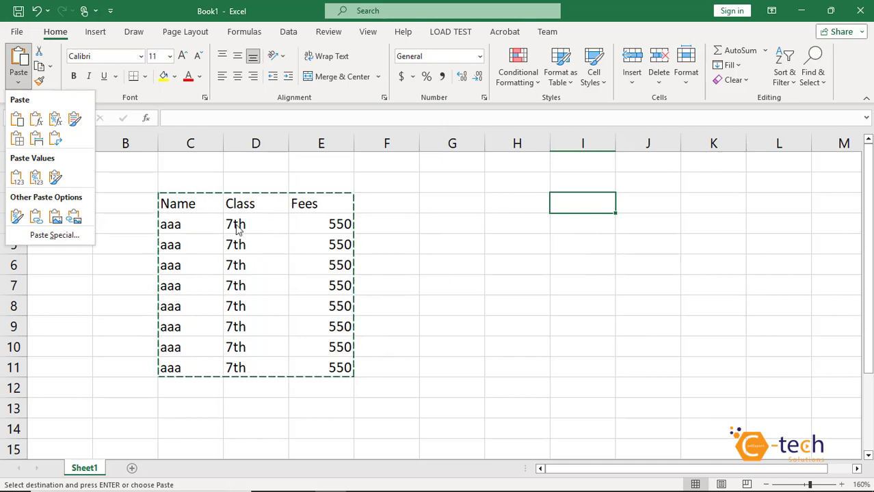
pyautogui.click(16, 179)
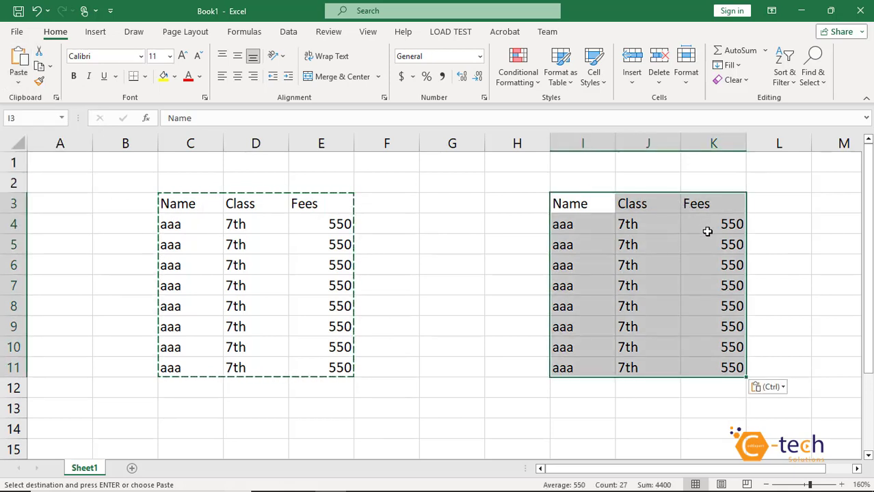
pyautogui.click(503, 314)
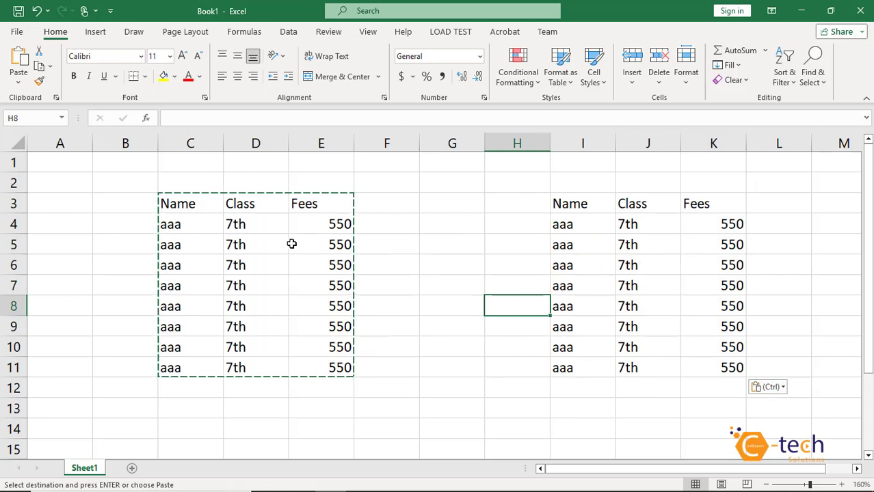
pyautogui.doubleClick(455, 227)
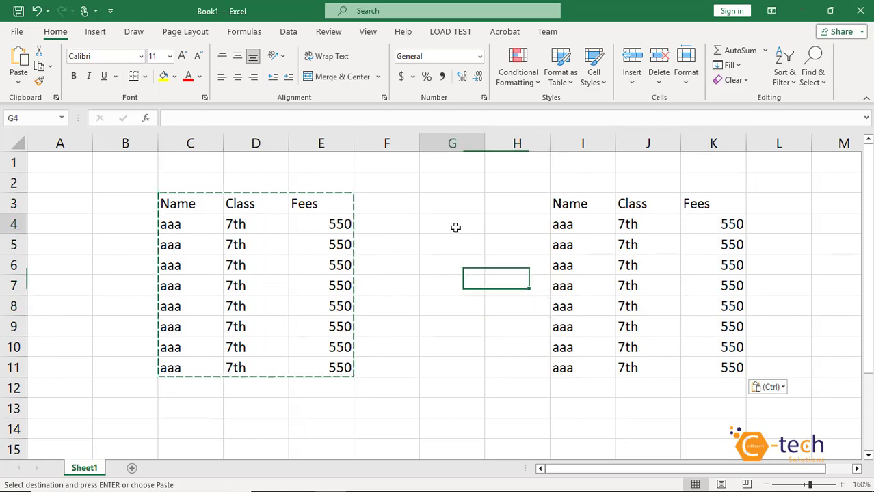
pyautogui.click(443, 309)
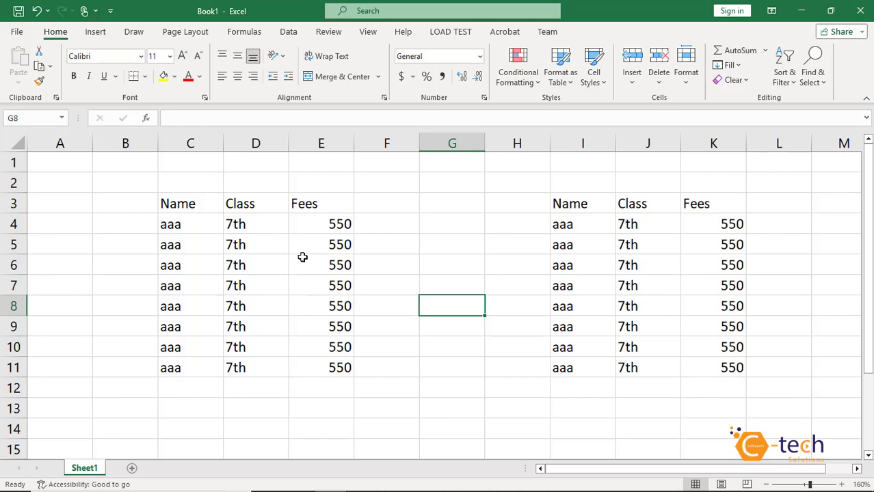
pyautogui.click(602, 351)
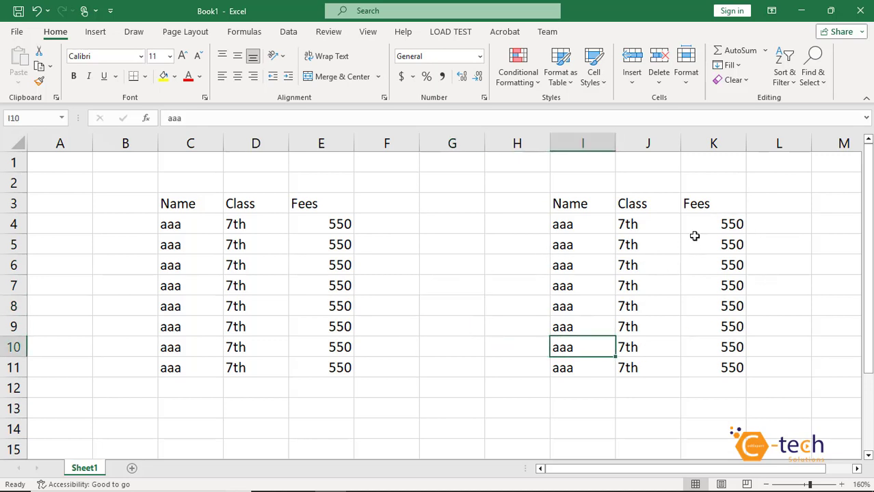
pyautogui.click(726, 204)
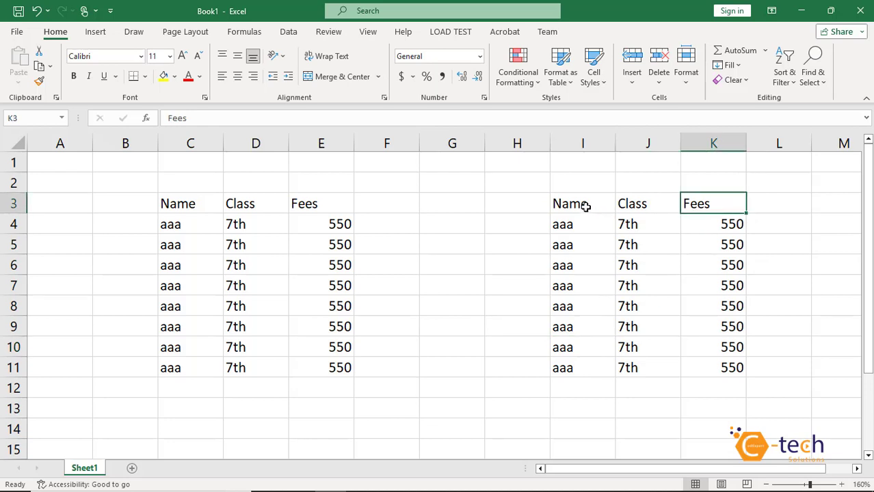
# Cut the pasted Name column I3:I11 and paste it starting at cell F3
pyautogui.moveTo(584, 204); pyautogui.dragTo(582, 363)
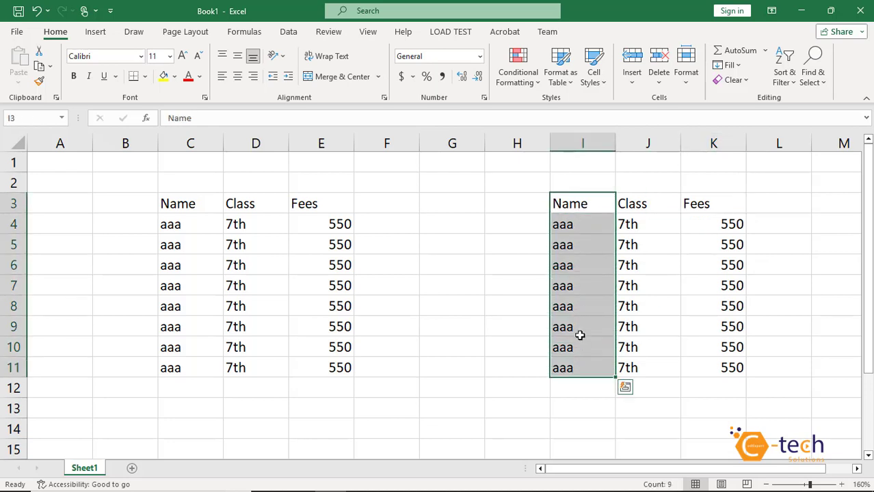
pyautogui.moveTo(385, 200); pyautogui.dragTo(396, 353)
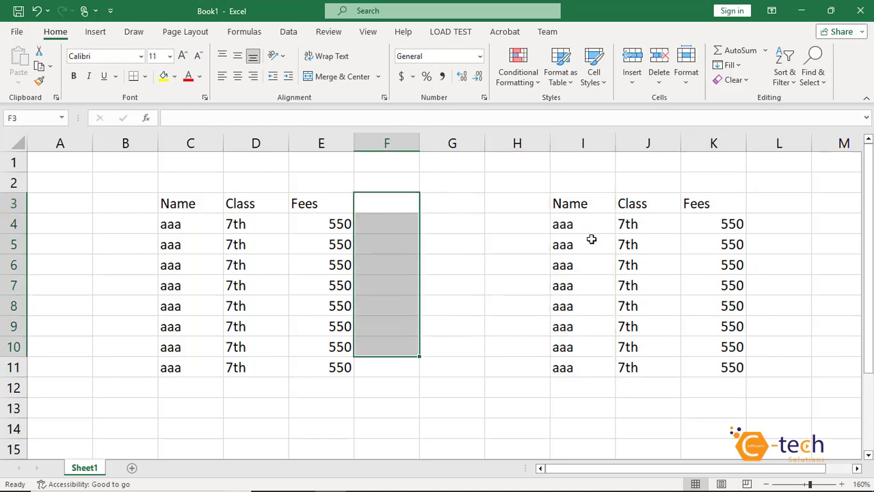
pyautogui.moveTo(573, 204); pyautogui.dragTo(583, 368)
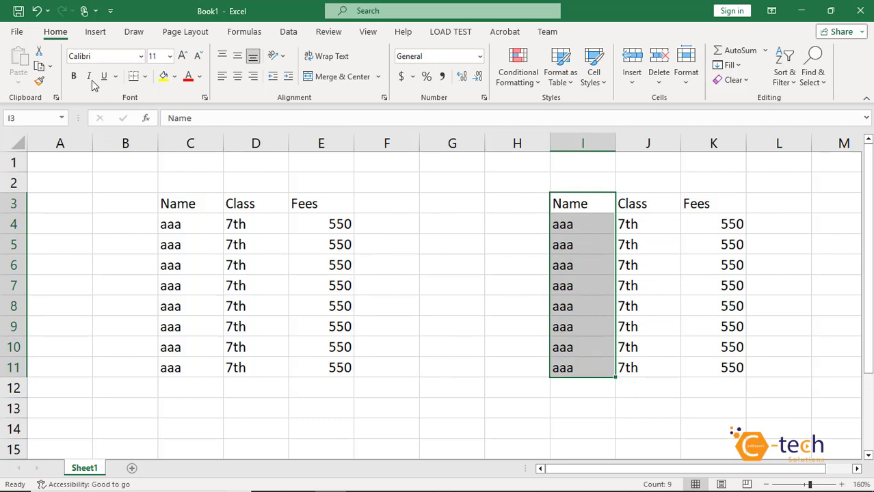
pyautogui.click(40, 55)
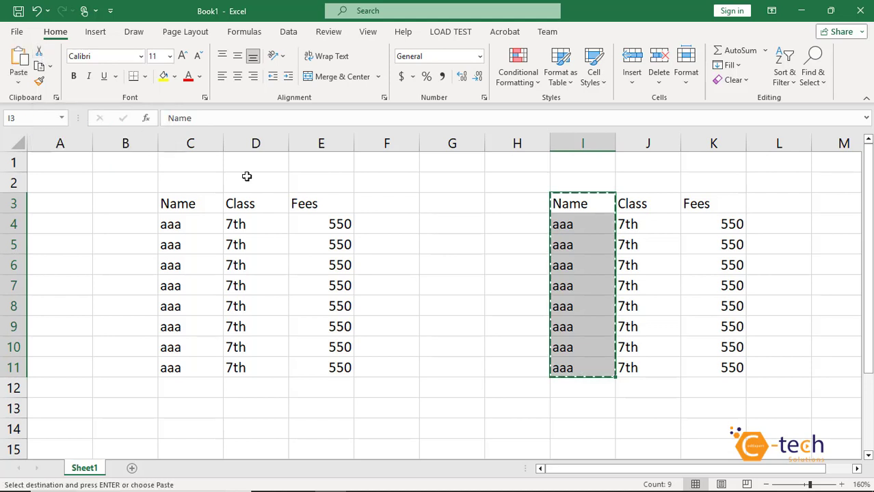
pyautogui.click(387, 203)
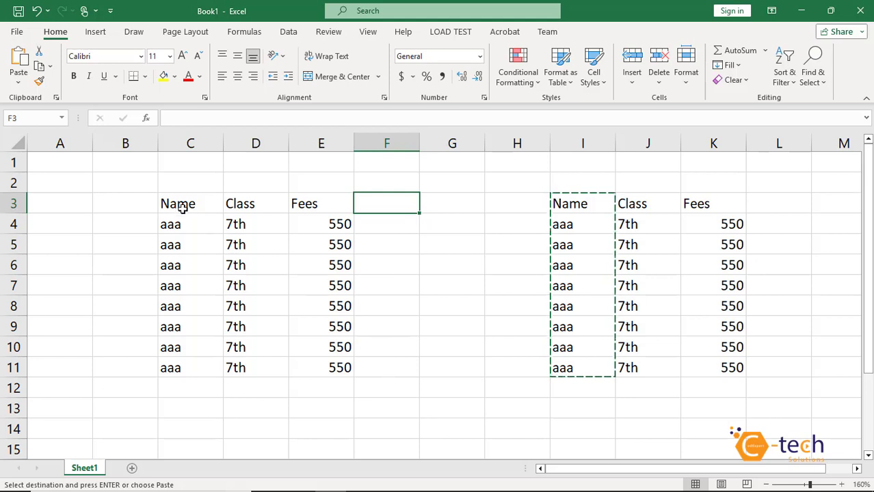
pyautogui.click(19, 60)
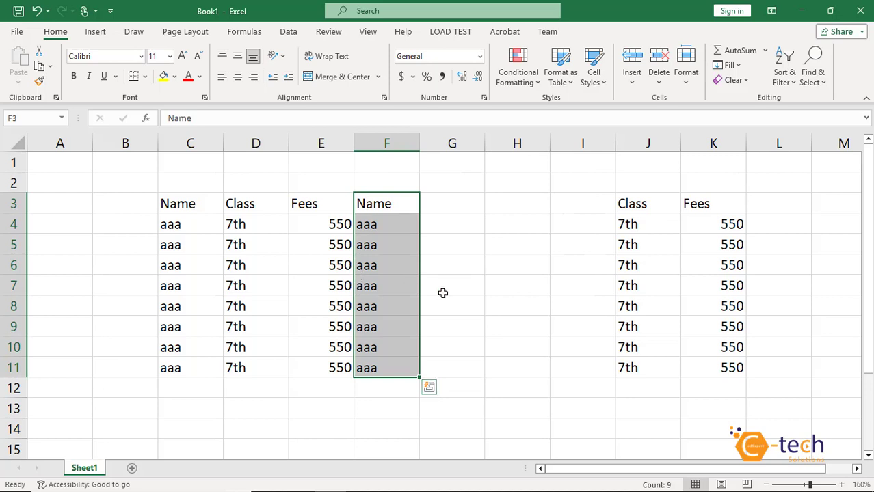
pyautogui.click(528, 284)
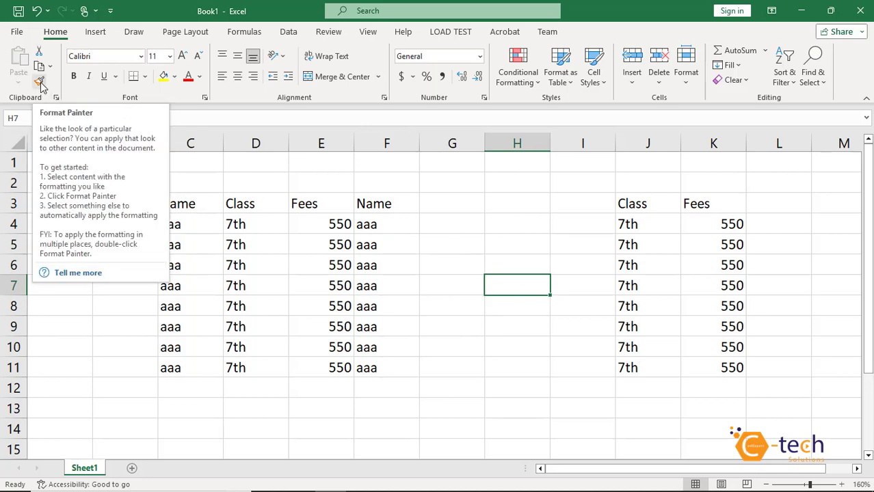
pyautogui.click(472, 293)
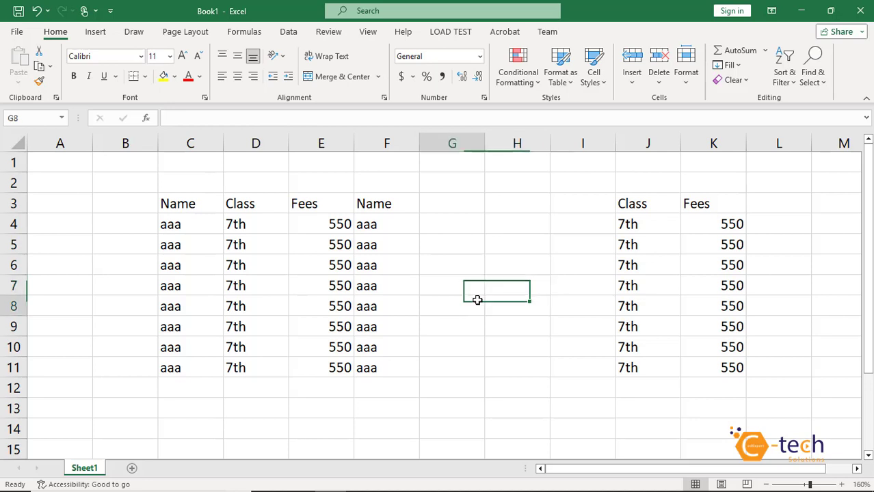
pyautogui.click(477, 301)
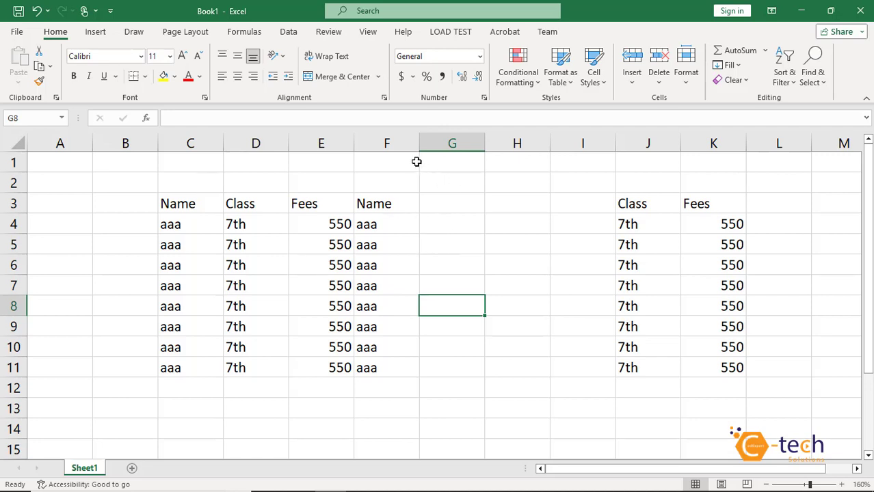
pyautogui.click(503, 348)
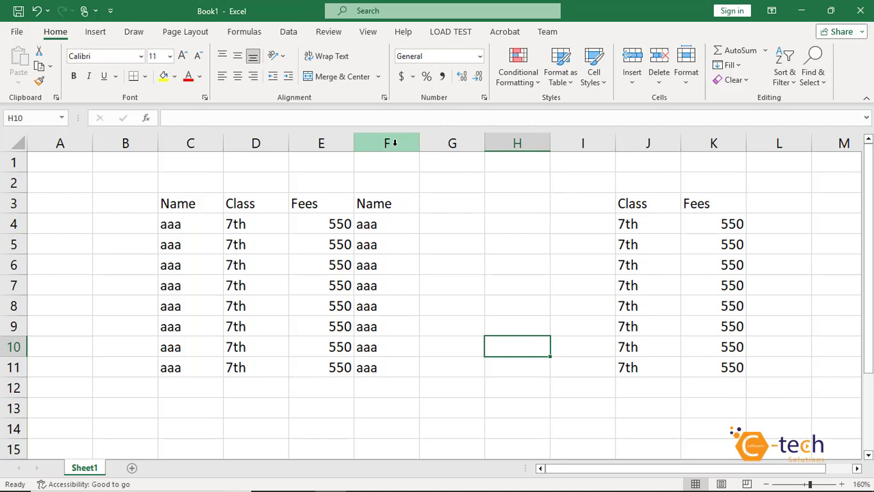
pyautogui.moveTo(395, 143); pyautogui.dragTo(691, 178)
pyautogui.click(583, 285)
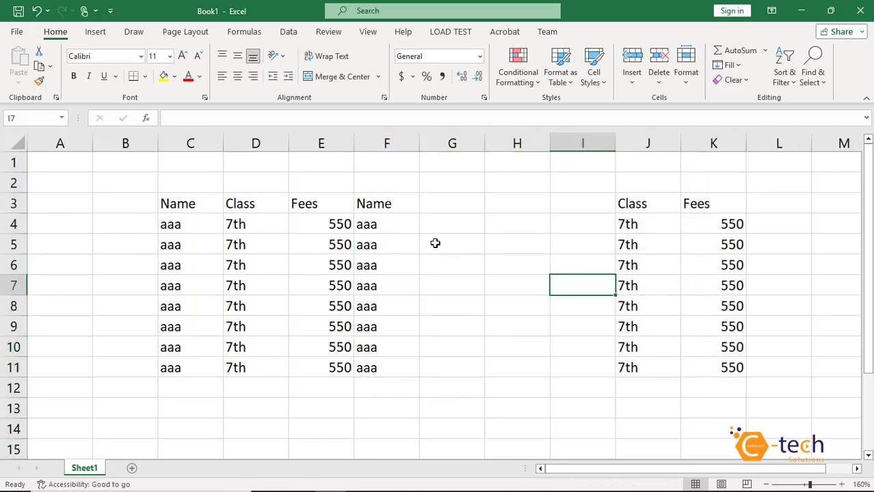
# Clear the contents of F3:K11, keeping only the original table in C3:E11
pyautogui.moveTo(384, 206); pyautogui.dragTo(736, 370)
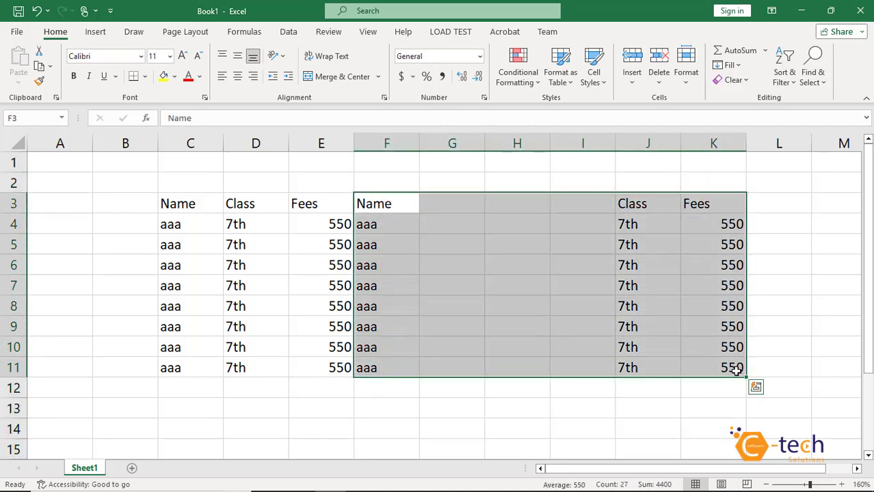
pyautogui.press('Delete')
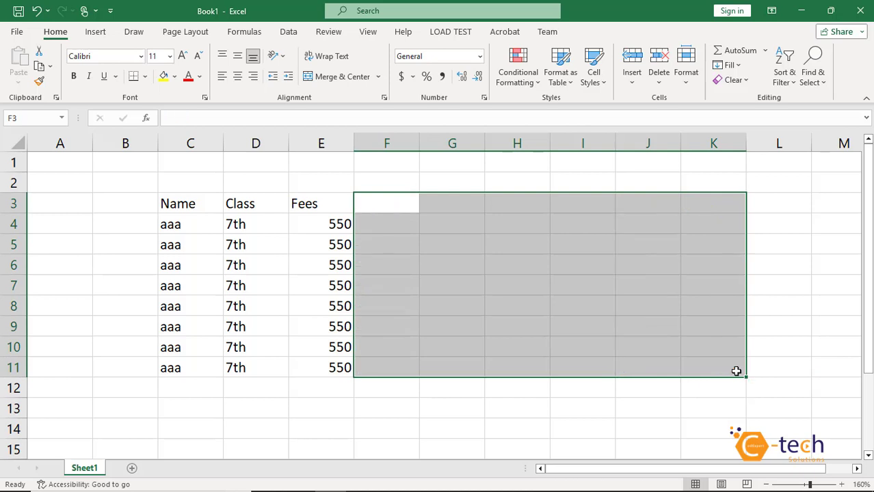
pyautogui.click(565, 307)
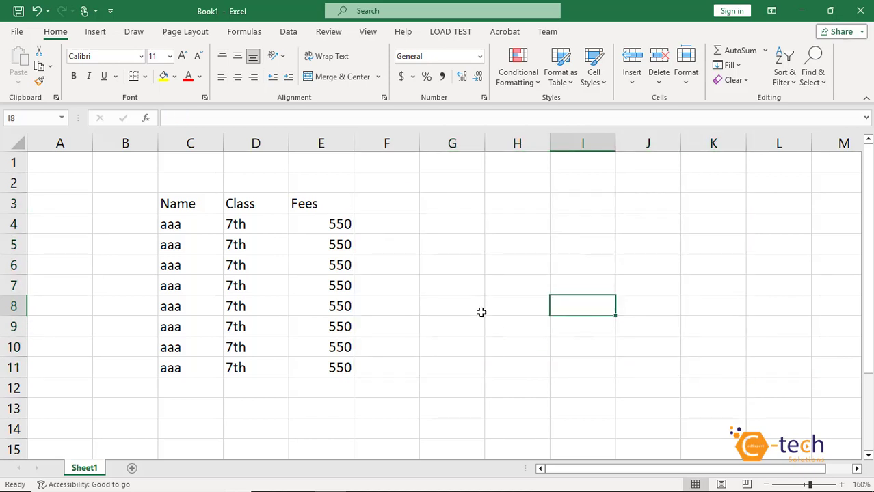
# Make the Name, Class and Fees headers in C3:E3 bold, italic and underlined
pyautogui.moveTo(178, 205); pyautogui.dragTo(317, 208)
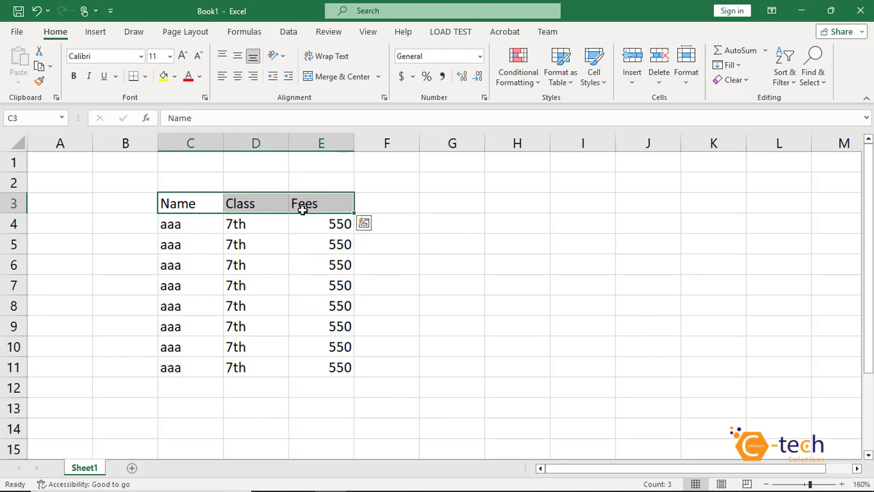
pyautogui.click(75, 78)
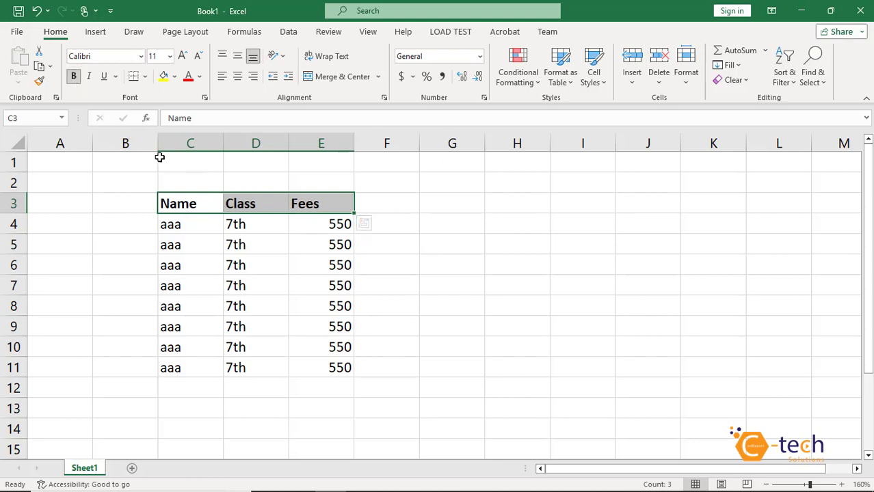
pyautogui.click(92, 79)
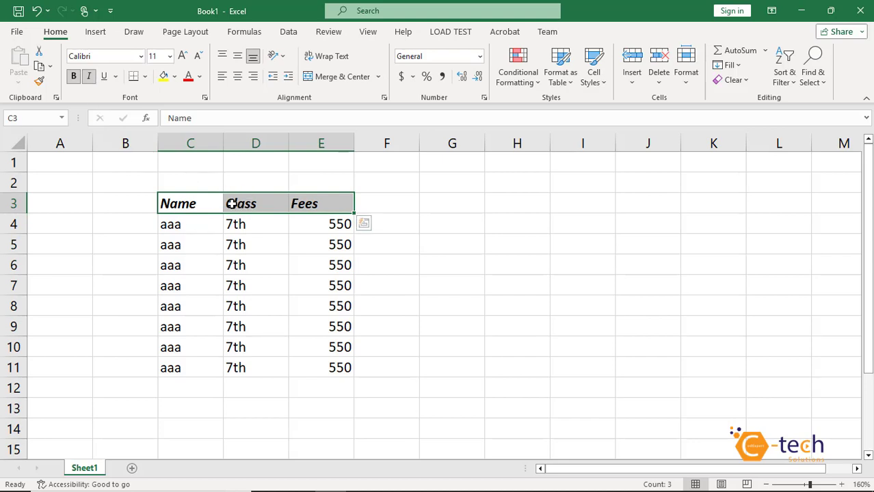
pyautogui.click(104, 76)
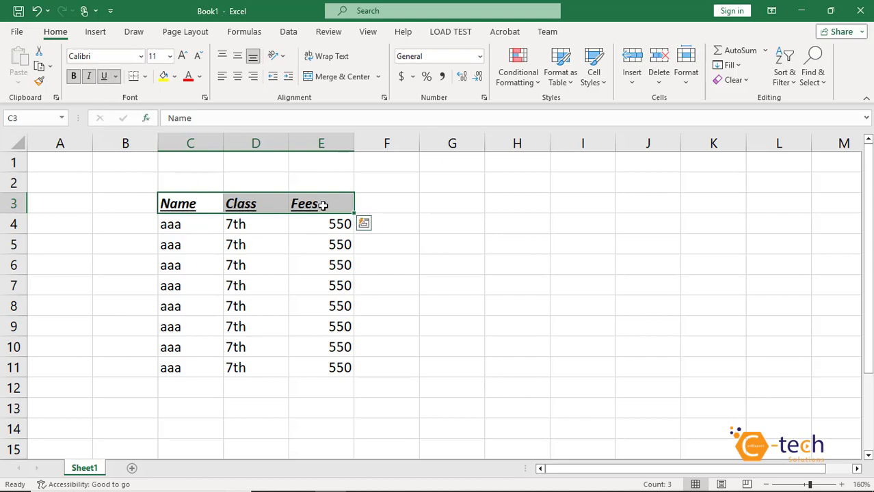
# Make cell C5 bold, cell C4 italic and the fee in cell E4 underlined
pyautogui.click(177, 243)
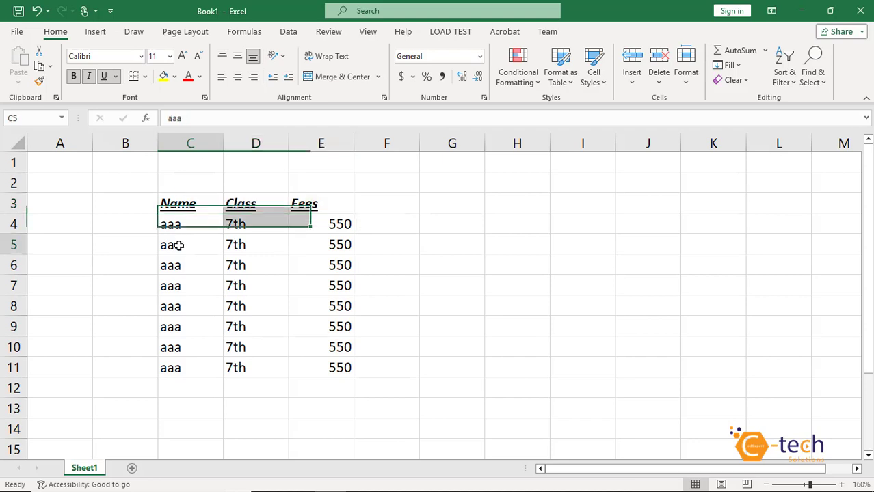
pyautogui.click(73, 76)
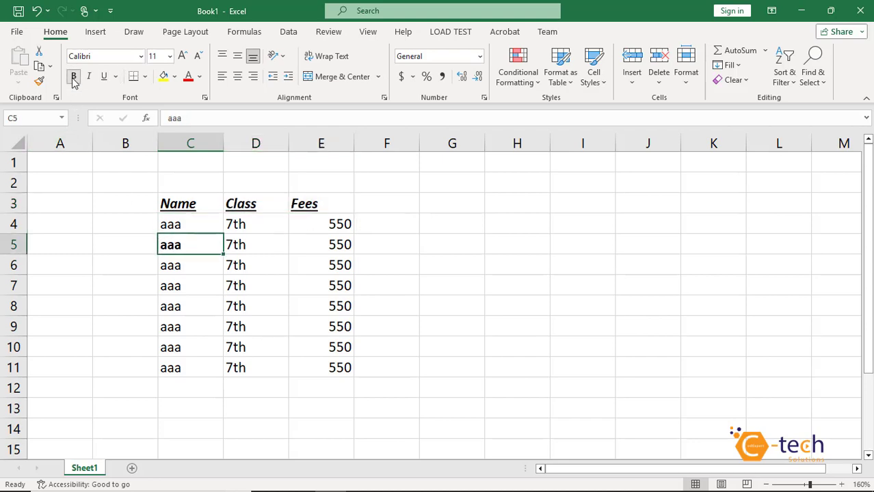
pyautogui.click(174, 228)
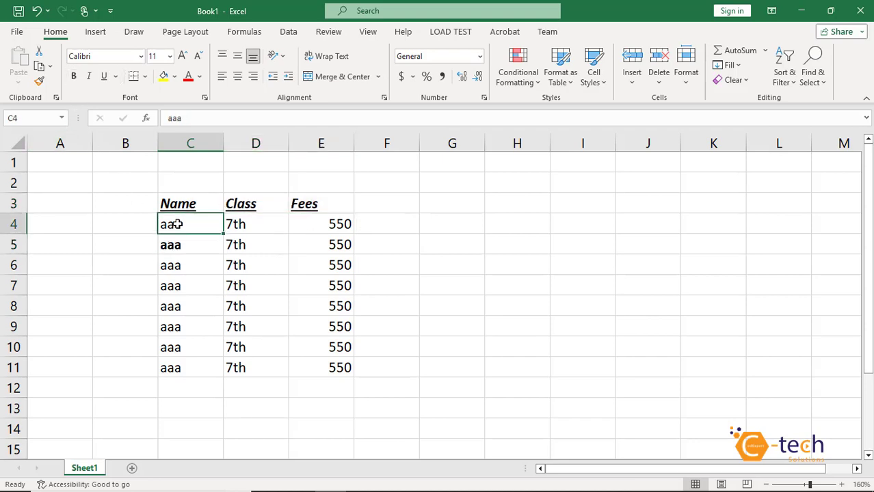
pyautogui.click(88, 76)
pyautogui.click(264, 230)
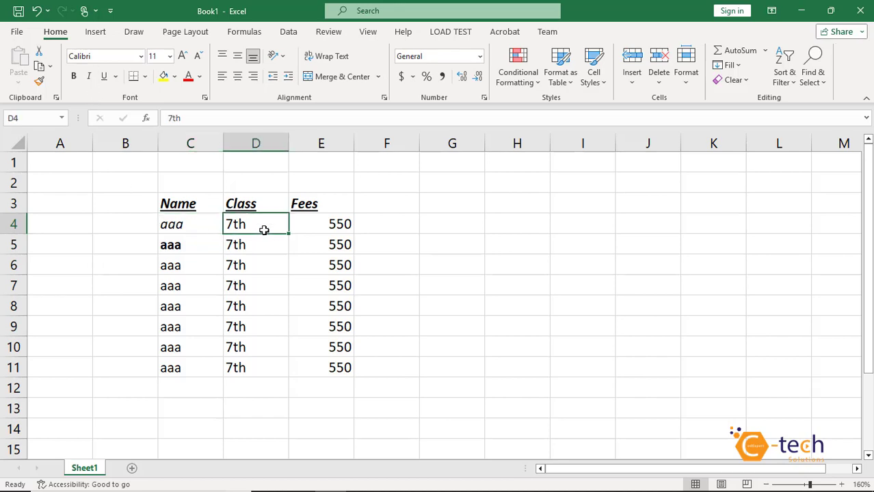
pyautogui.click(351, 231)
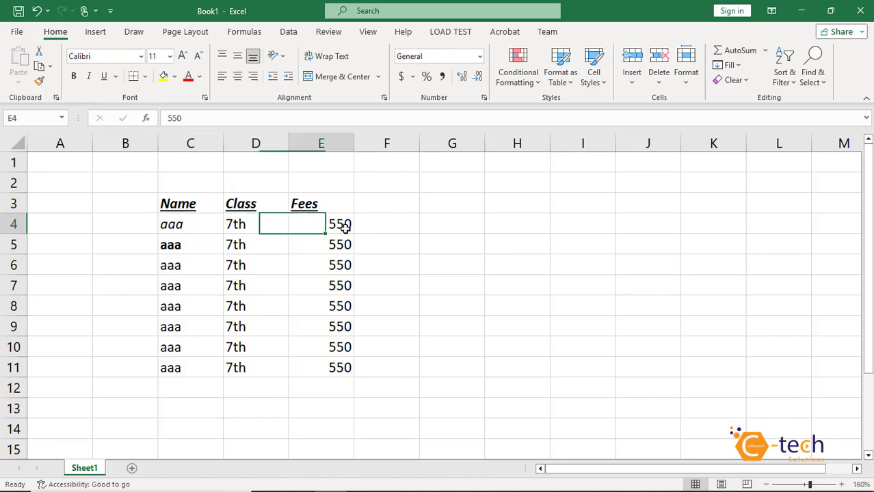
pyautogui.click(104, 75)
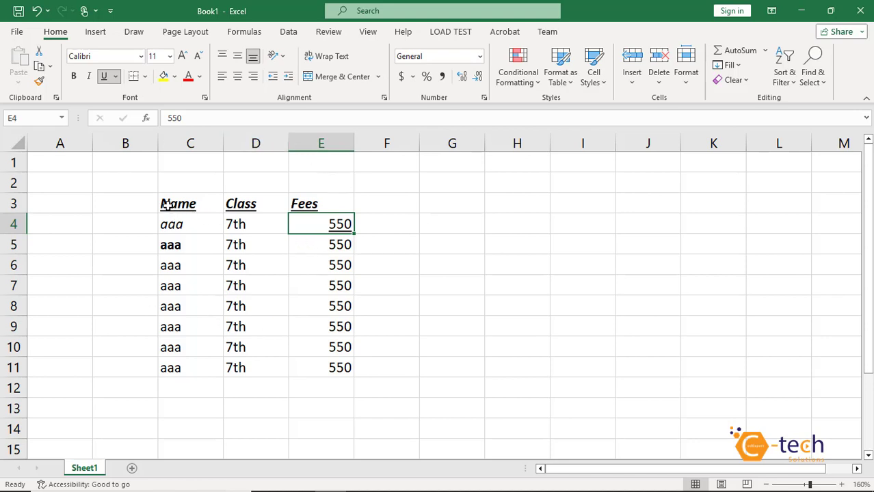
# Remove the underline, italic and bold formatting from the whole table C3:E11
pyautogui.moveTo(167, 205); pyautogui.dragTo(313, 370)
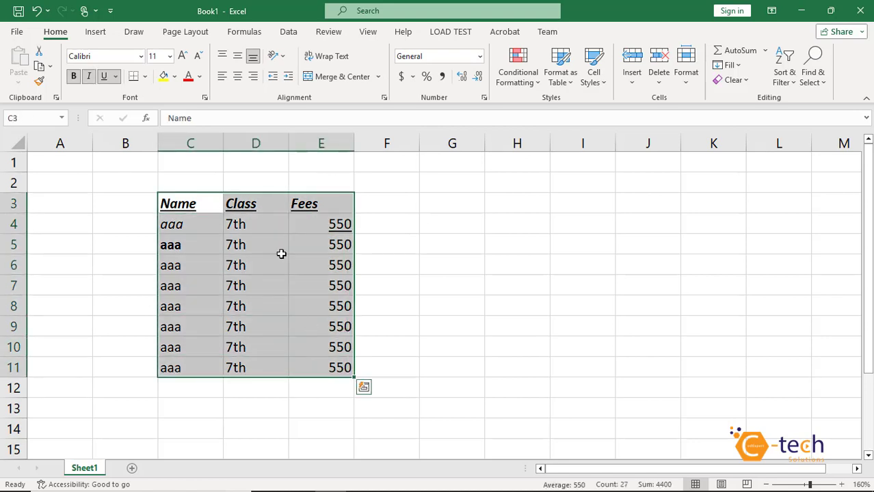
pyautogui.click(104, 76)
pyautogui.click(89, 76)
pyautogui.click(73, 76)
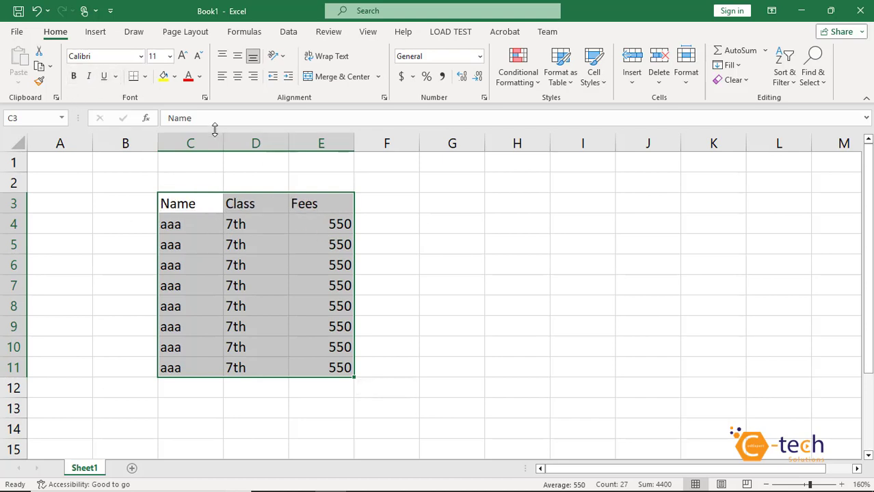
pyautogui.click(262, 280)
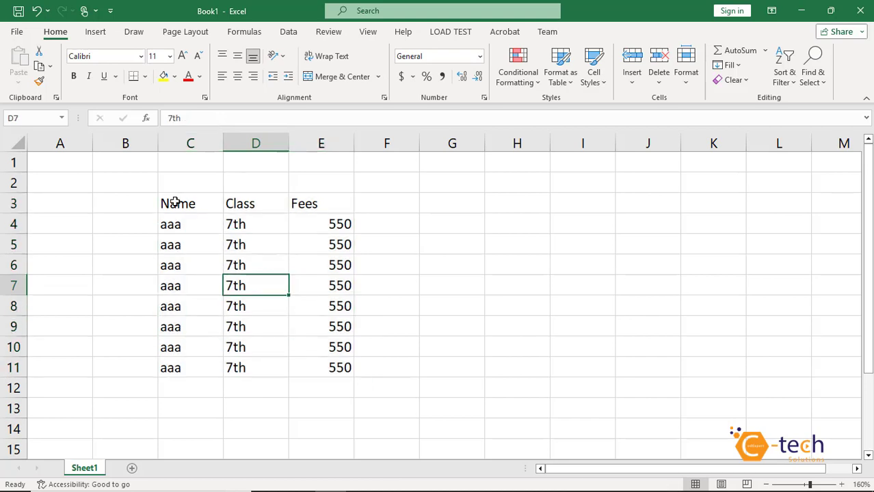
# Fill the header cells C3:E3 with the standard light green color
pyautogui.moveTo(176, 203); pyautogui.dragTo(346, 205)
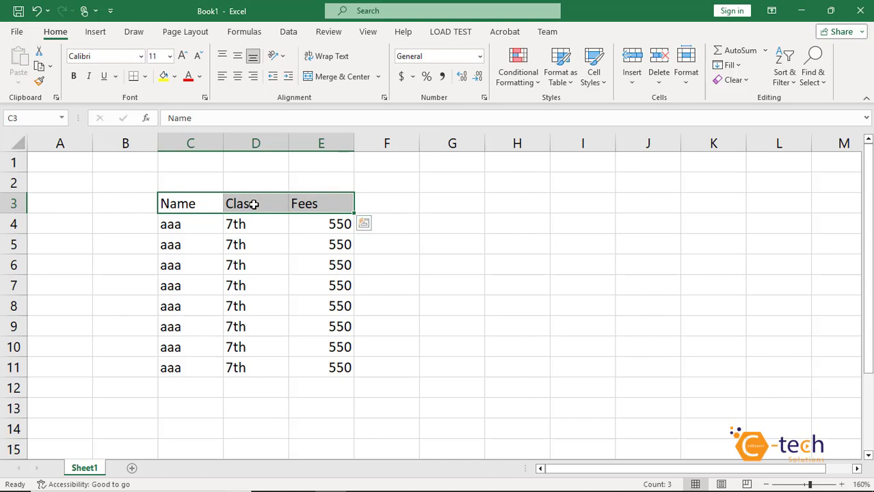
pyautogui.click(176, 78)
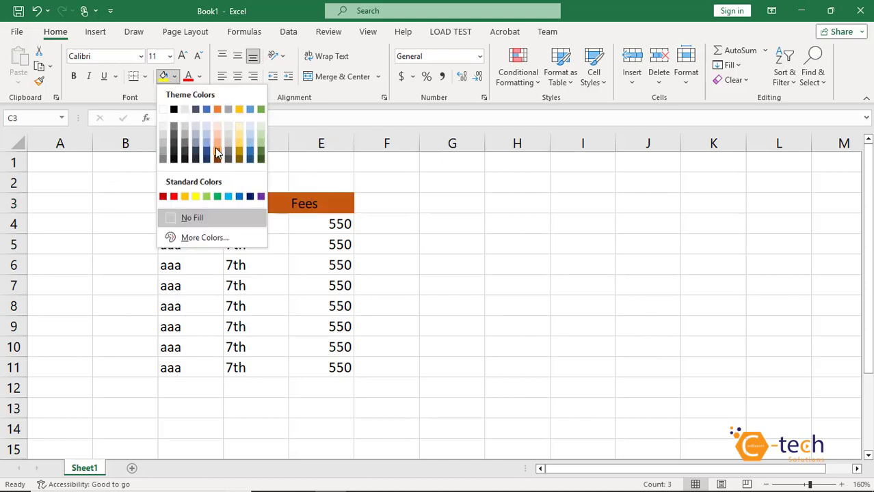
pyautogui.click(209, 198)
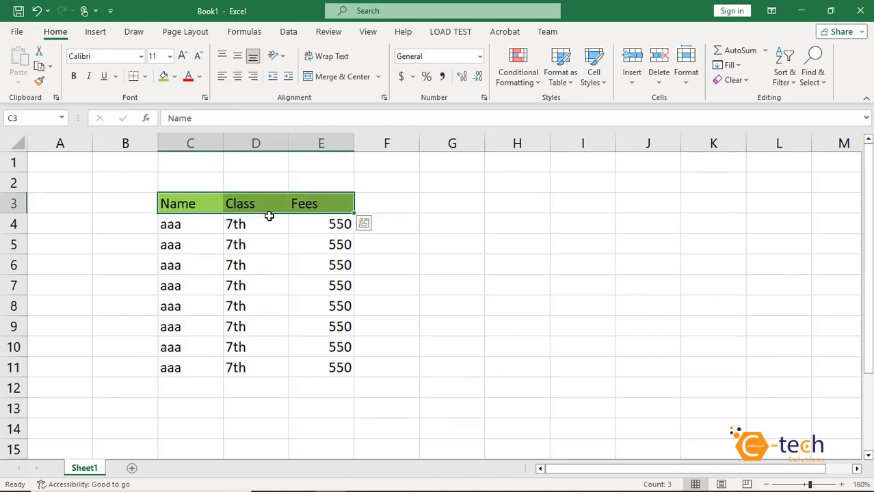
pyautogui.click(271, 277)
# Set the font color of the data cells C4:E11 to standard green
pyautogui.moveTo(179, 226); pyautogui.dragTo(338, 361)
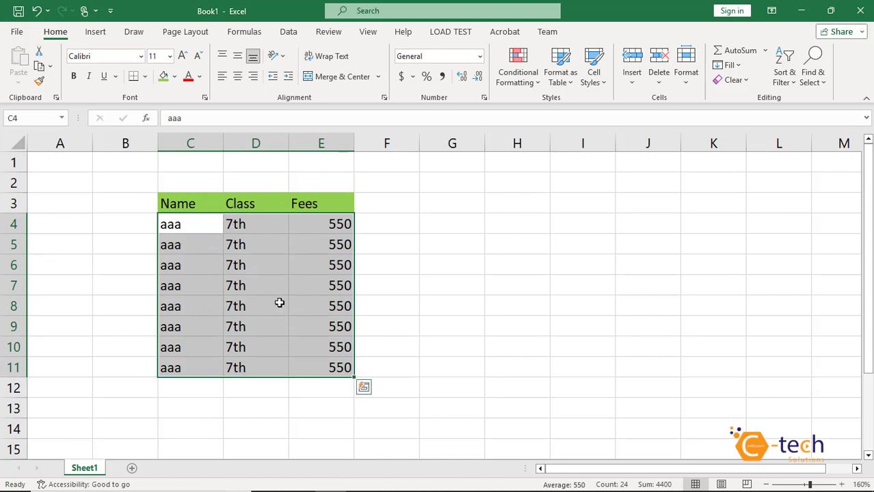
pyautogui.click(202, 78)
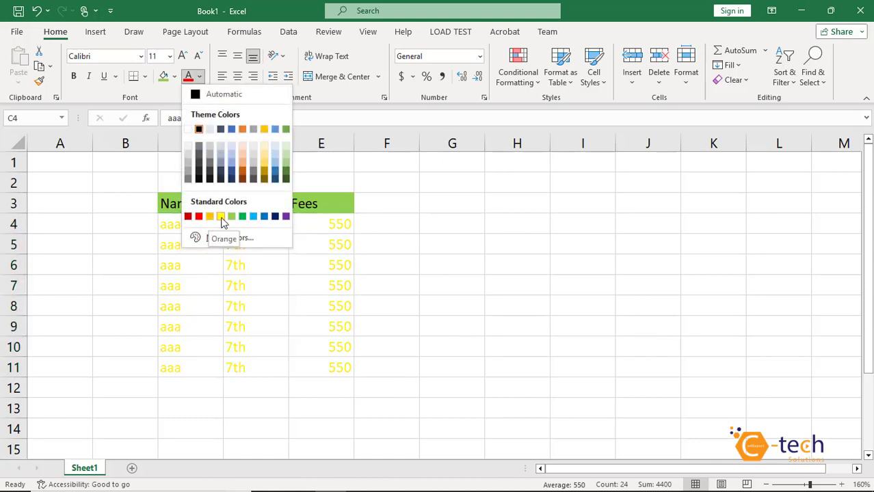
pyautogui.click(242, 216)
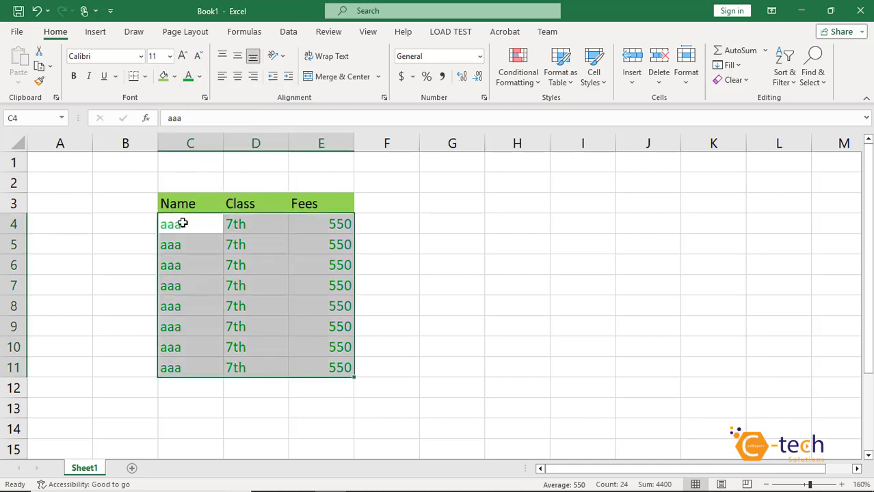
pyautogui.click(274, 270)
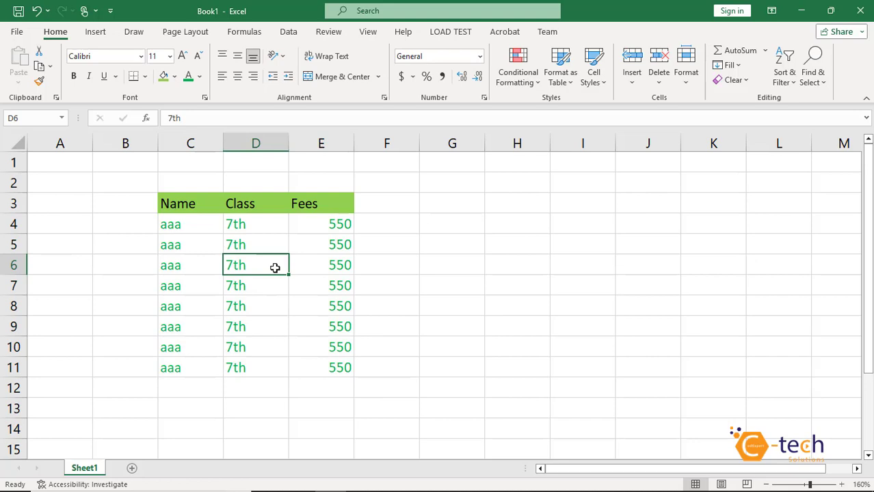
pyautogui.click(144, 76)
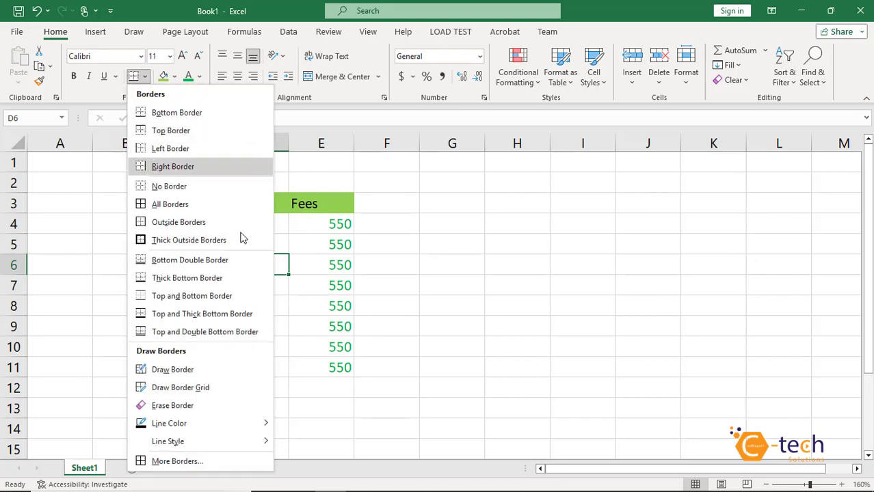
pyautogui.click(403, 298)
pyautogui.click(411, 297)
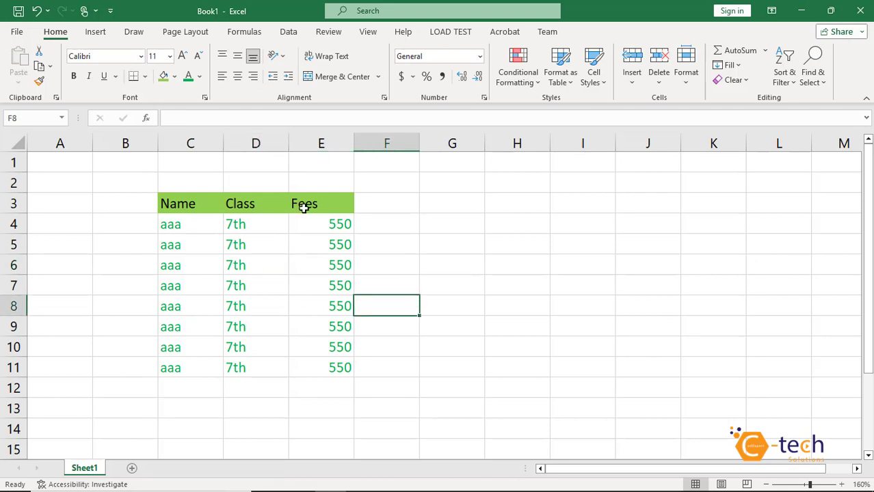
# Check the borderless table C3:E11 in the print preview and return to the sheet
pyautogui.moveTo(175, 201); pyautogui.dragTo(322, 357)
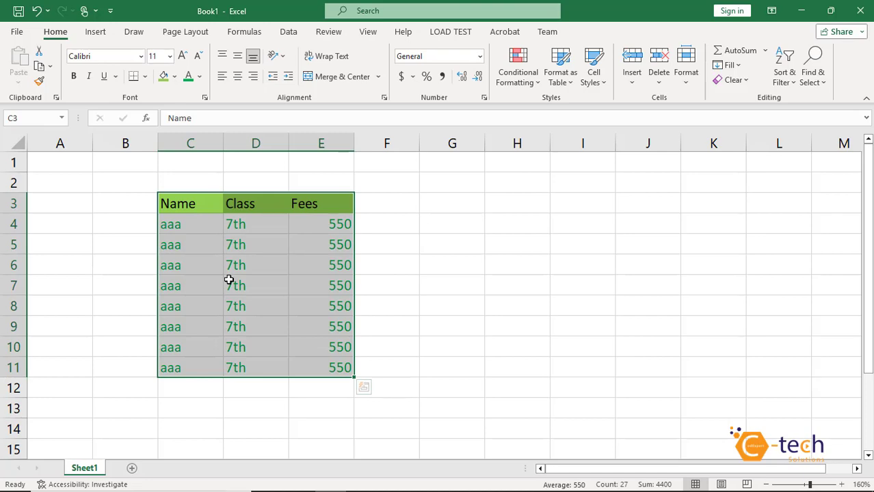
pyautogui.hotkey('ctrl', 'p')
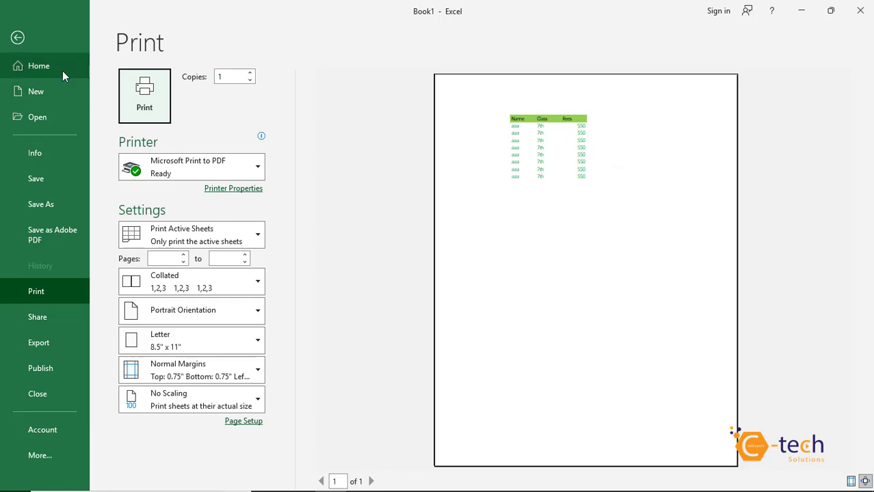
pyautogui.click(19, 39)
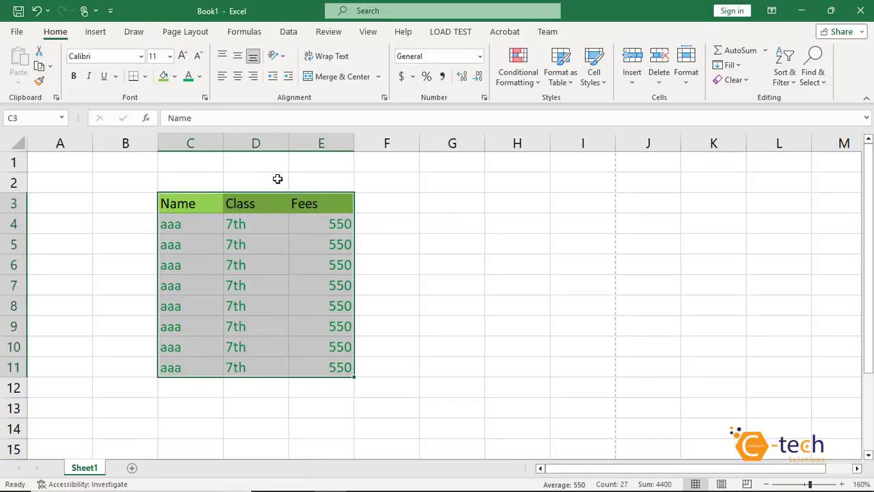
pyautogui.click(405, 243)
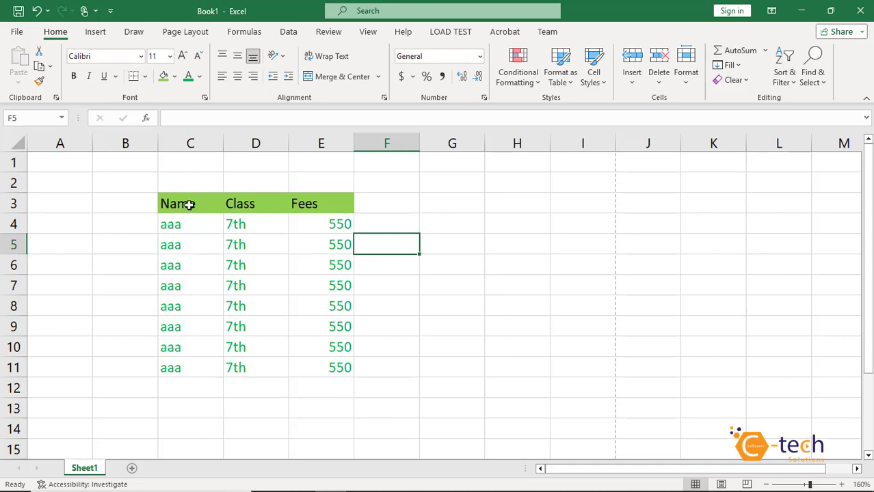
# Apply All Borders to the whole table C3:E11
pyautogui.moveTo(181, 202); pyautogui.dragTo(331, 366)
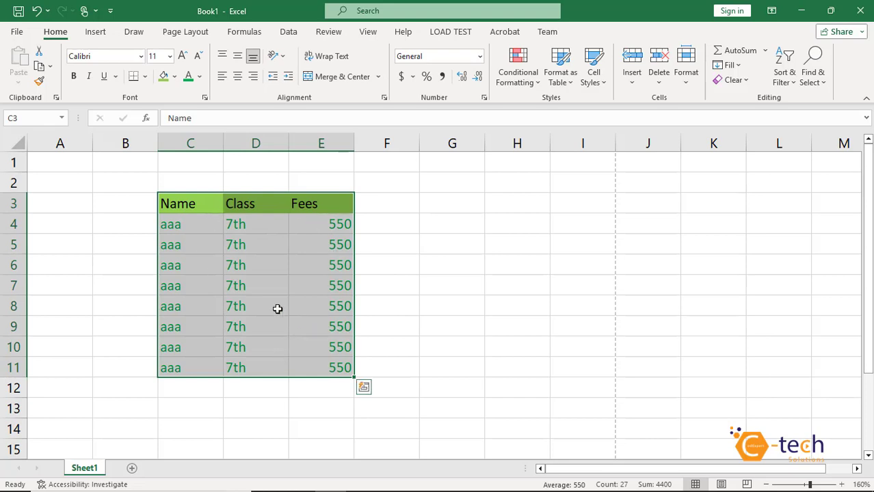
pyautogui.click(145, 76)
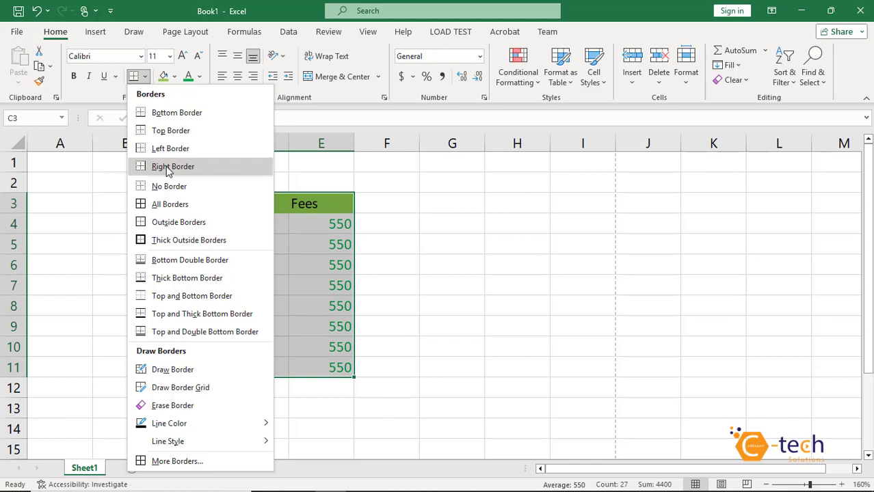
pyautogui.click(159, 207)
pyautogui.click(390, 273)
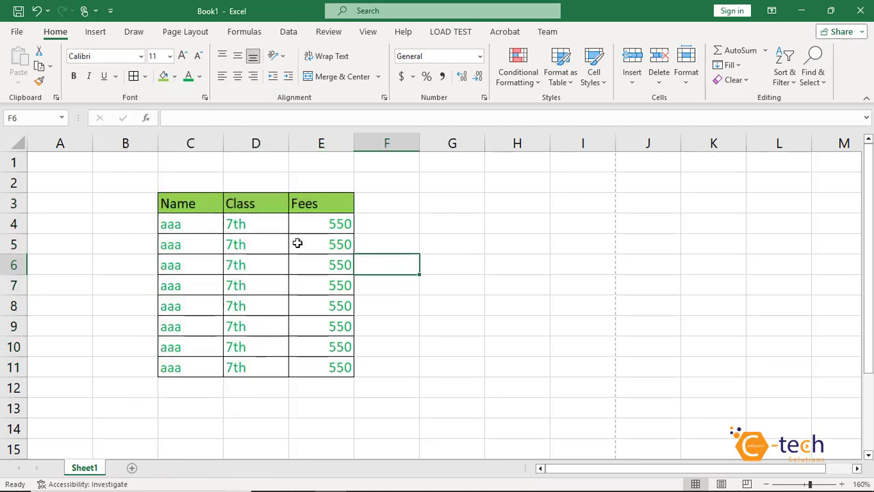
# Check the bordered table in the print preview and return to the sheet
pyautogui.click(295, 248)
pyautogui.hotkey('ctrl', 'p')
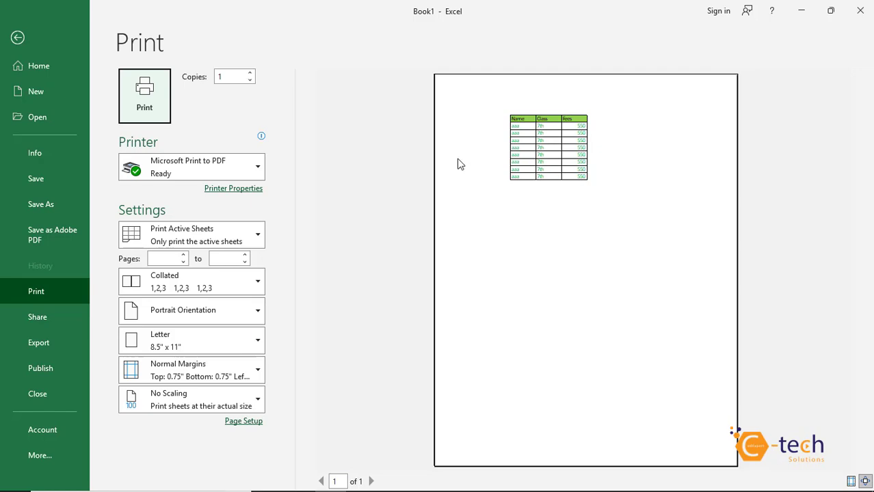
pyautogui.click(18, 38)
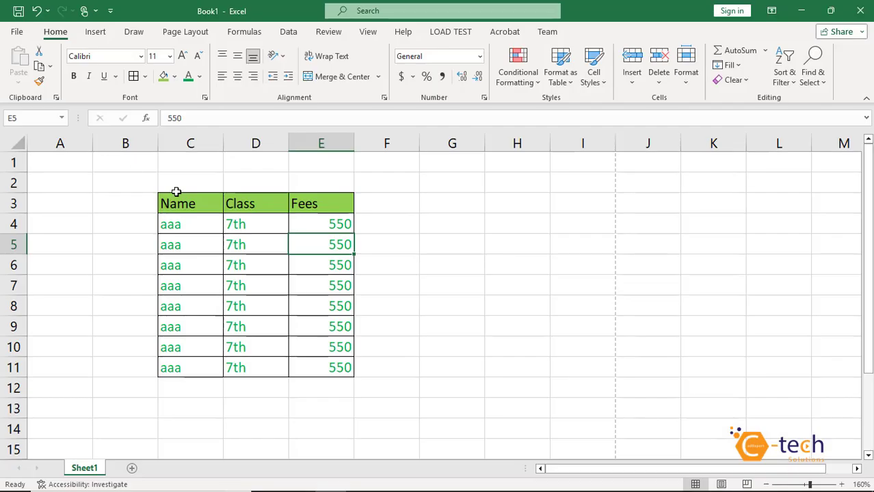
# Remove the gridline-style borders from every cell of the table C3:E11
pyautogui.moveTo(191, 209); pyautogui.dragTo(318, 368)
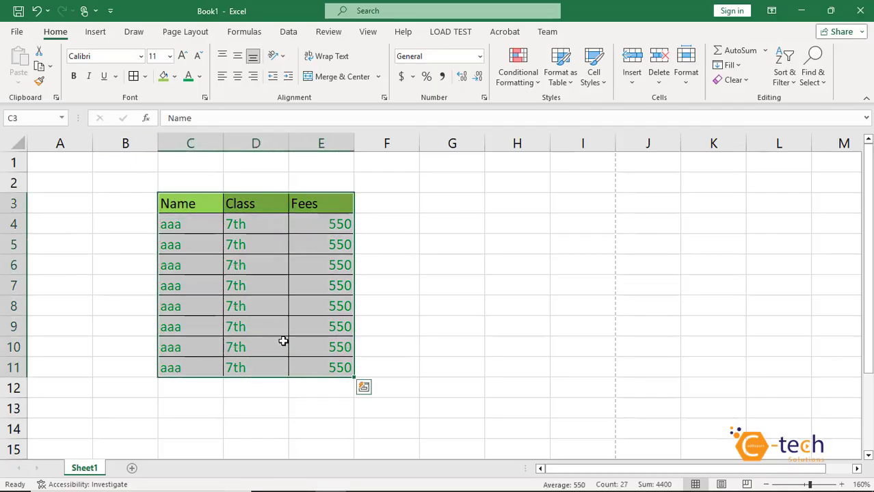
pyautogui.click(145, 76)
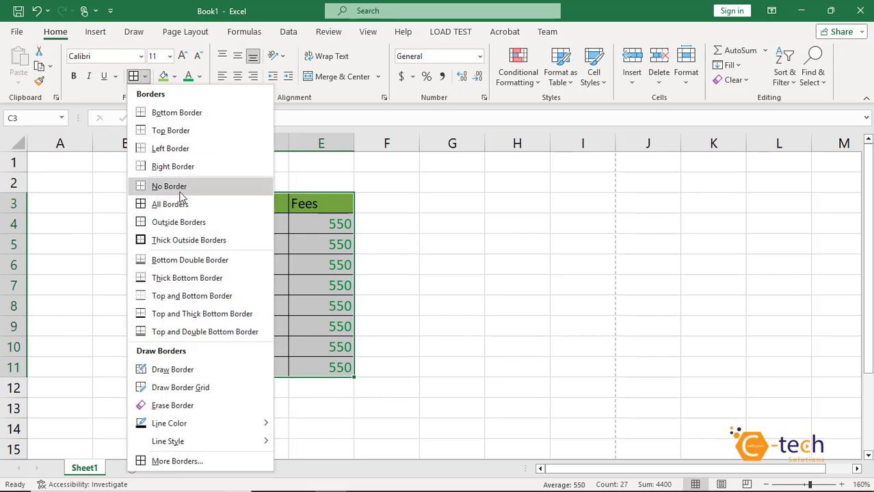
pyautogui.click(181, 192)
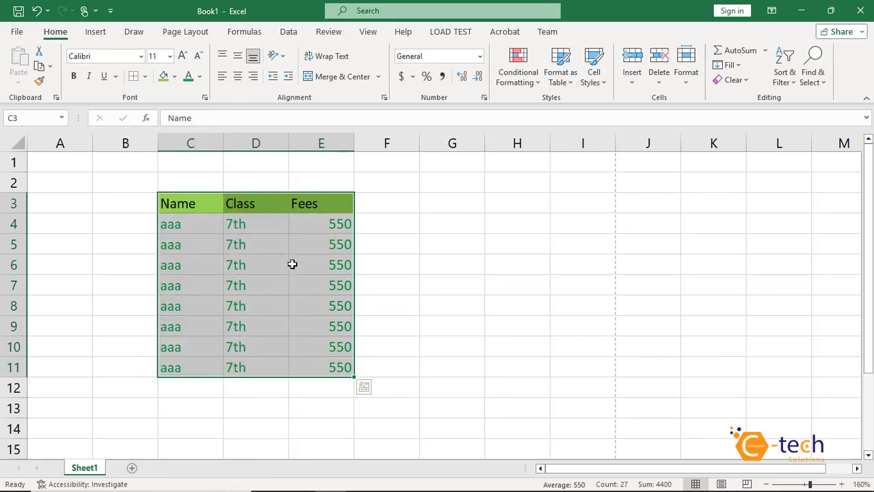
pyautogui.click(238, 305)
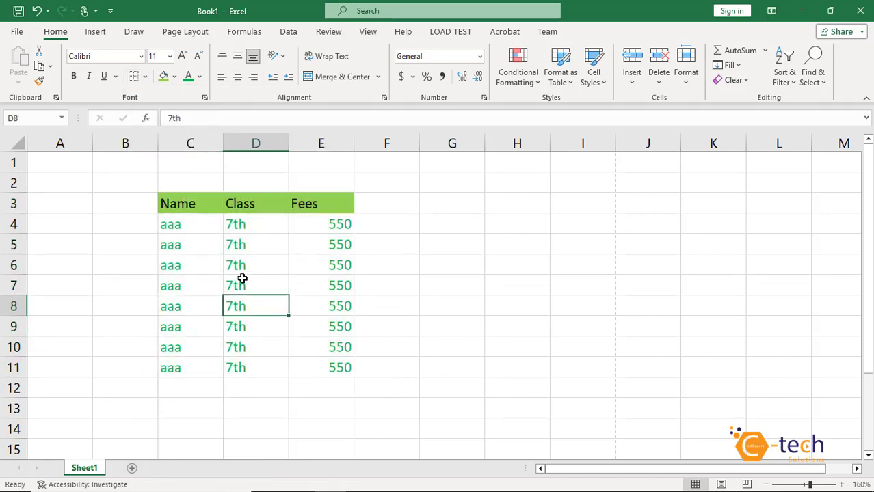
# Add a thick bottom border beneath the last table row, C11:E11
pyautogui.moveTo(176, 367); pyautogui.dragTo(312, 373)
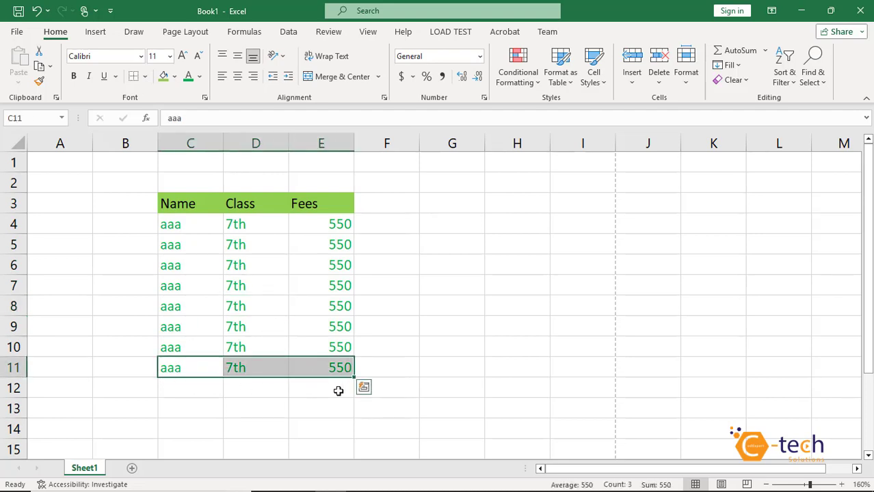
pyautogui.click(144, 77)
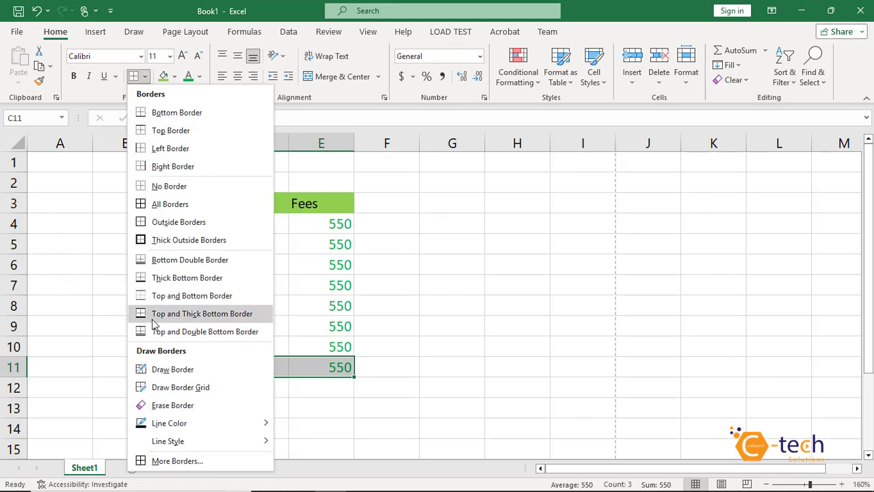
pyautogui.click(207, 279)
pyautogui.click(390, 332)
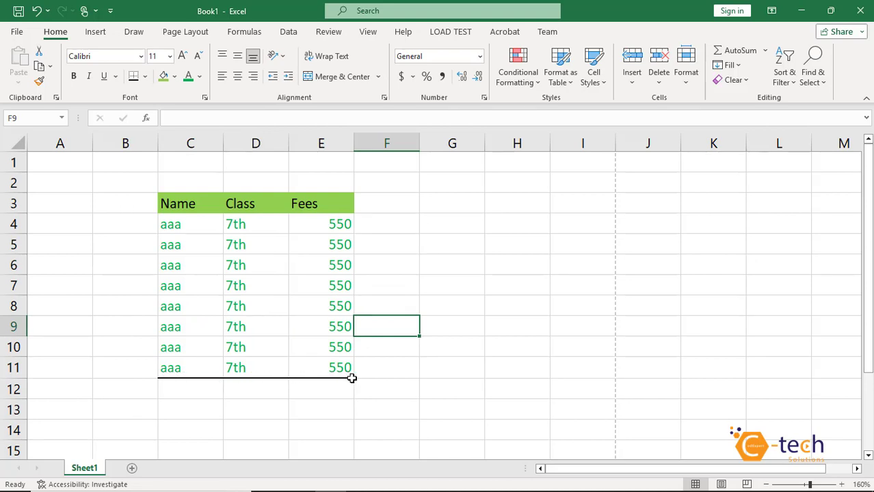
# Put thick outside borders around the table row C8:E8
pyautogui.moveTo(186, 308); pyautogui.dragTo(313, 314)
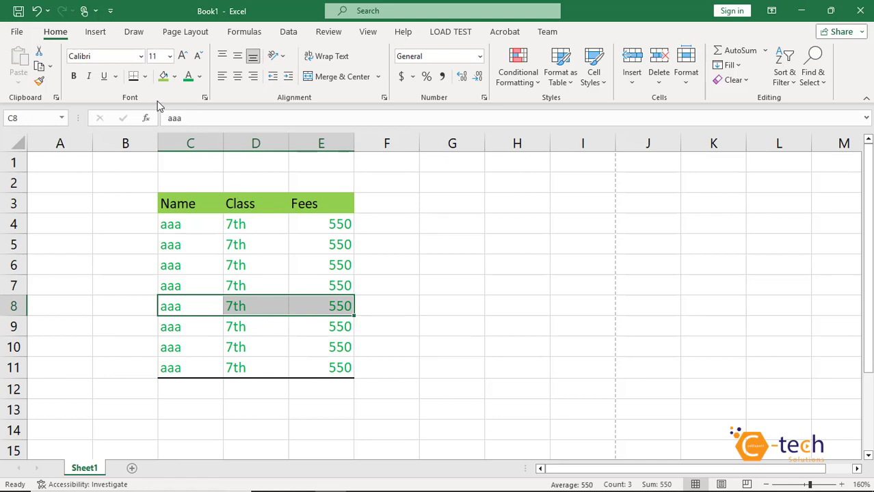
pyautogui.click(145, 76)
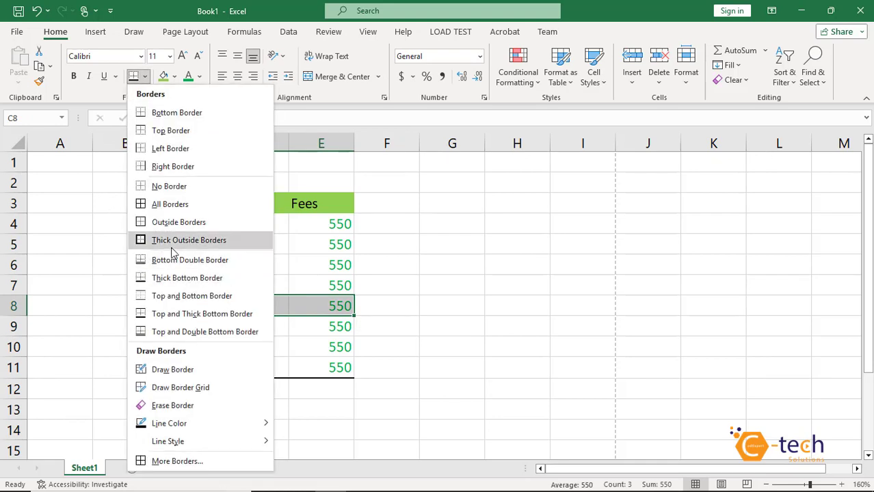
pyautogui.click(171, 245)
pyautogui.click(312, 349)
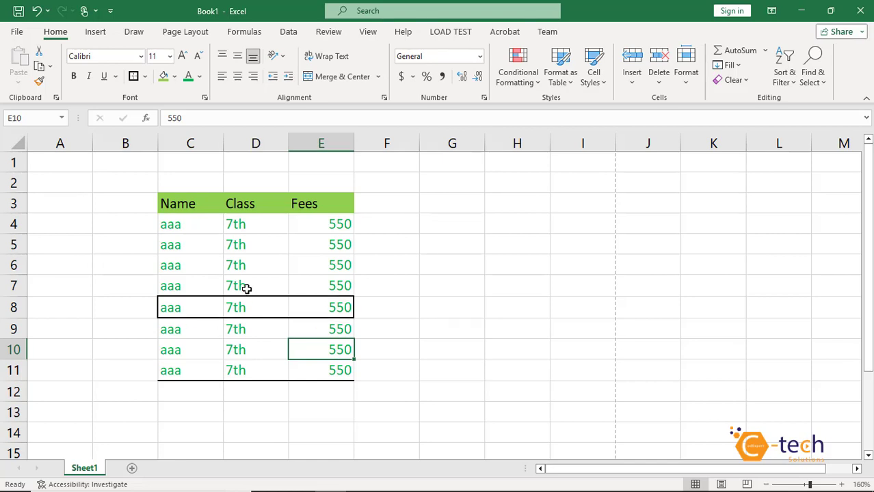
# Clear the thick borders from the table C3:E11 with the No Border option
pyautogui.moveTo(165, 203); pyautogui.dragTo(316, 377)
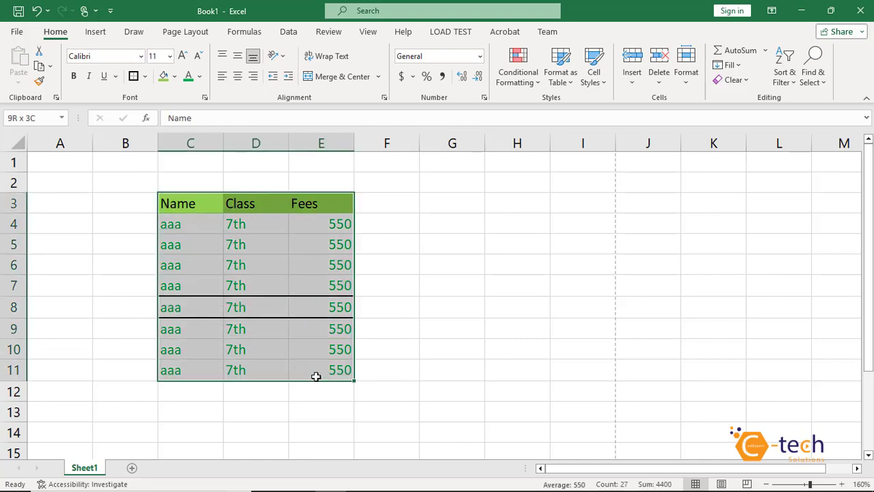
pyautogui.click(146, 77)
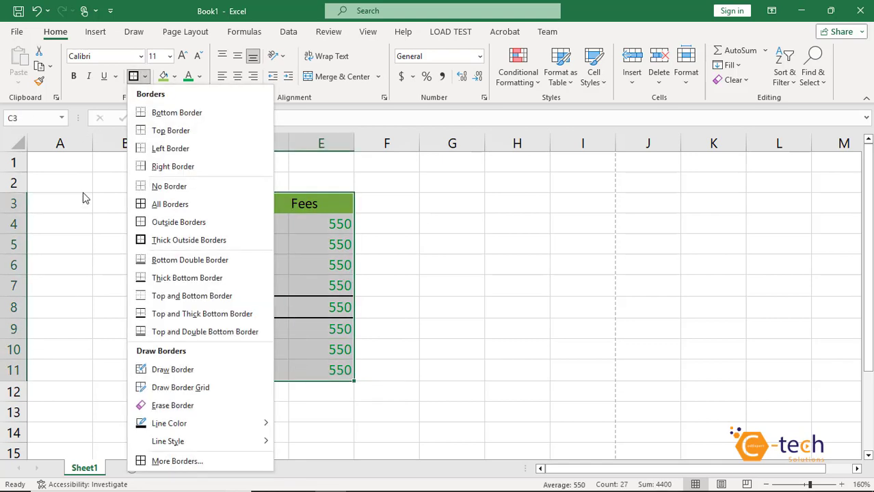
pyautogui.click(174, 193)
pyautogui.click(334, 277)
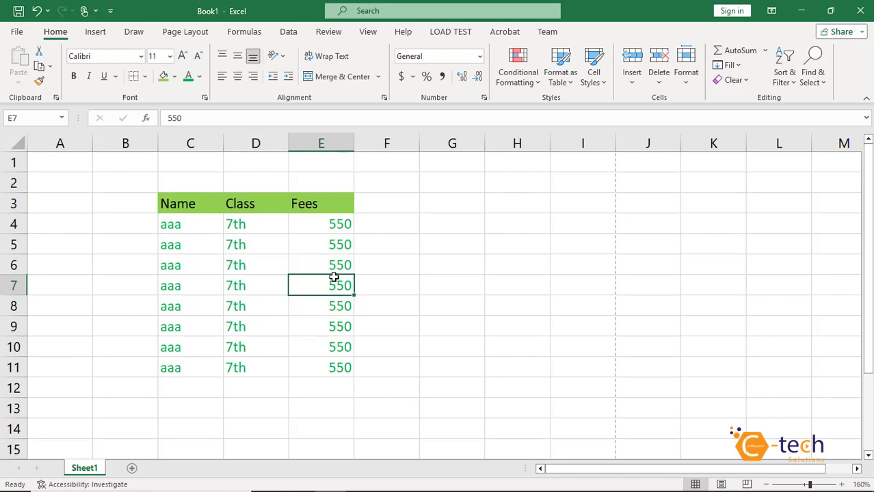
# Change the font of the whole table C3:E11 to Bahnschrift Light
pyautogui.click(186, 201)
pyautogui.moveTo(206, 219); pyautogui.dragTo(325, 364)
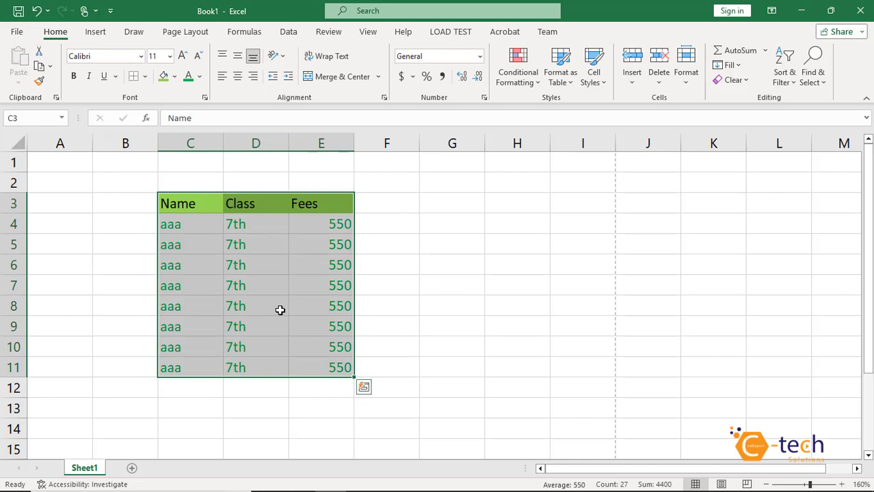
pyautogui.click(140, 56)
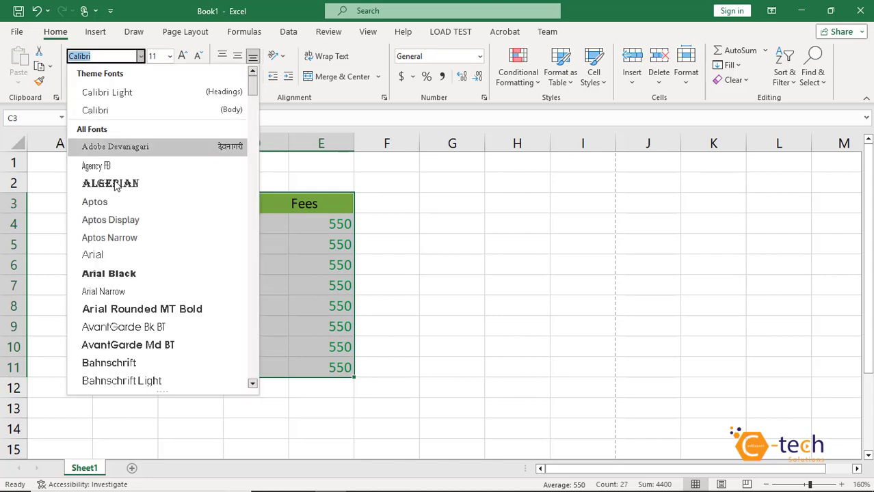
pyautogui.scroll(-4, 109, 285)
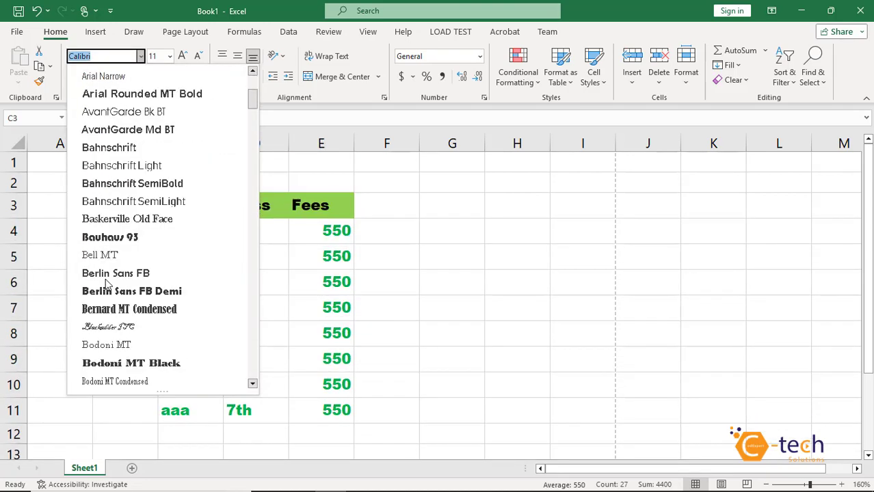
pyautogui.click(140, 173)
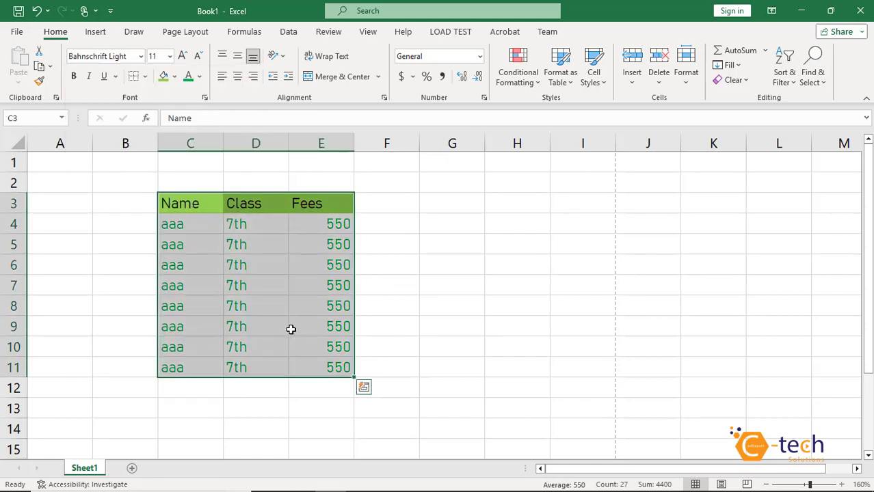
pyautogui.click(288, 326)
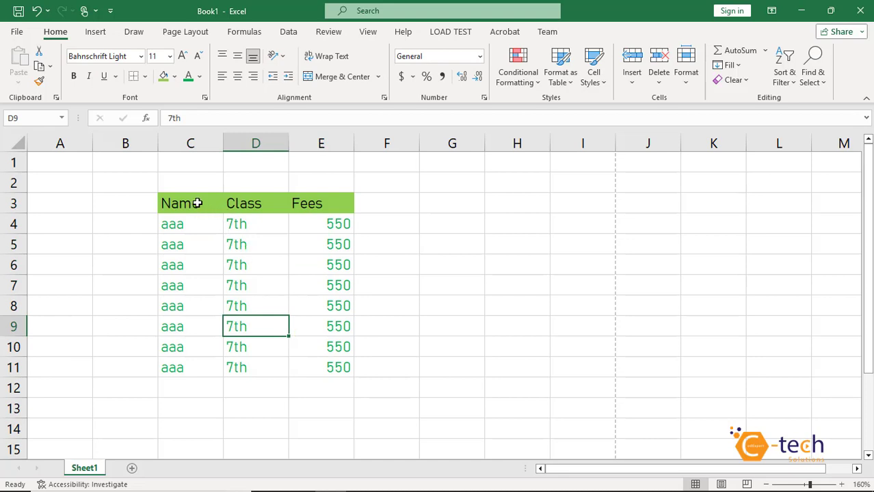
# Try out increasing and decreasing the font size of the header cells C3:E3, ending at size 11
pyautogui.moveTo(197, 203); pyautogui.dragTo(312, 206)
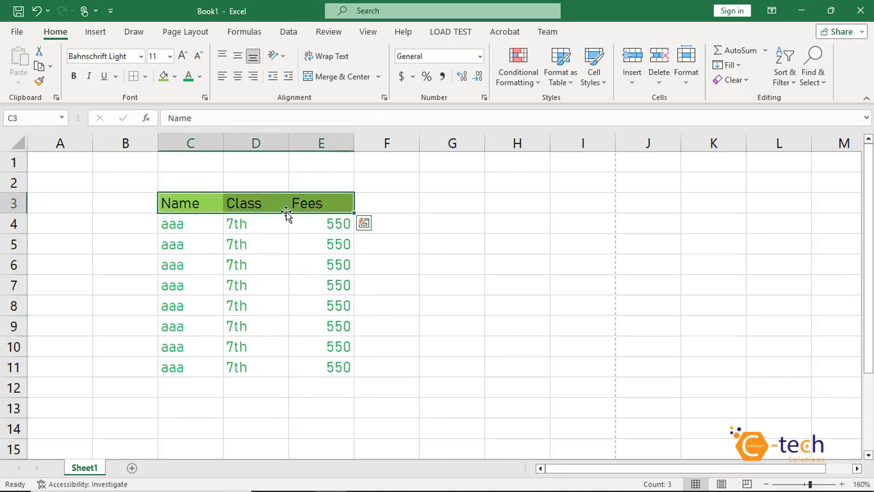
pyautogui.click(170, 56)
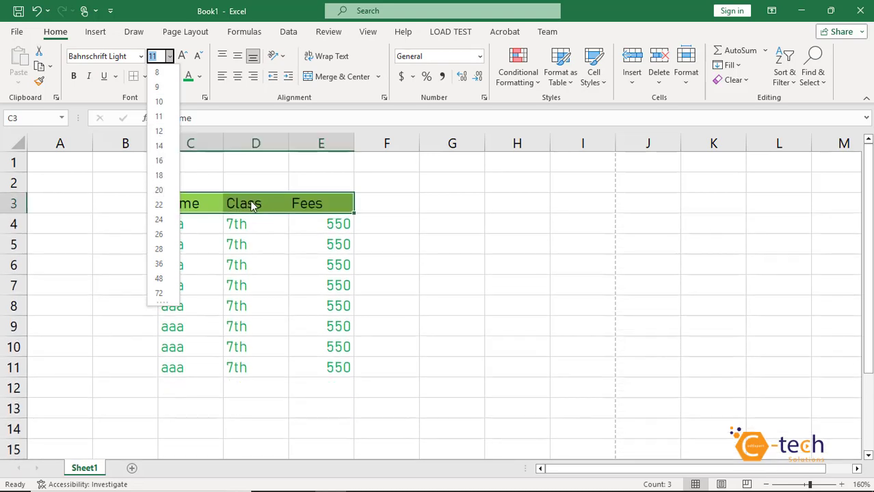
pyautogui.press('Escape')
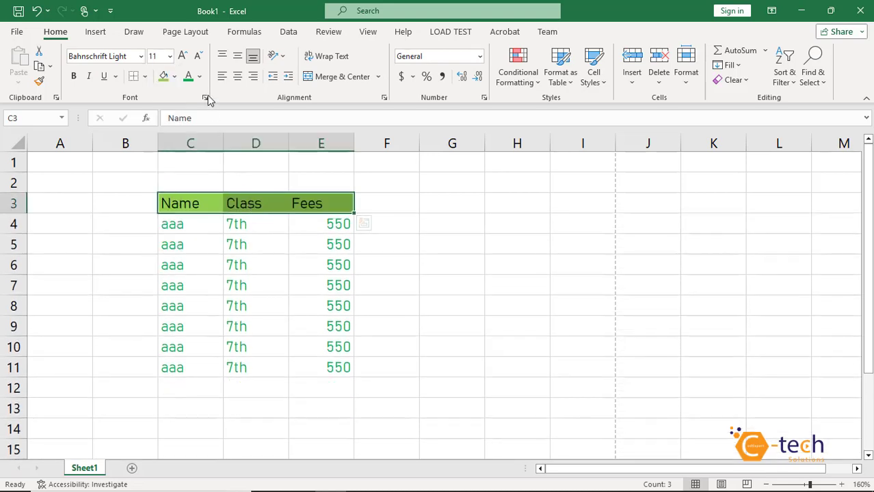
pyautogui.click(181, 59)
pyautogui.click(182, 58)
pyautogui.click(199, 58)
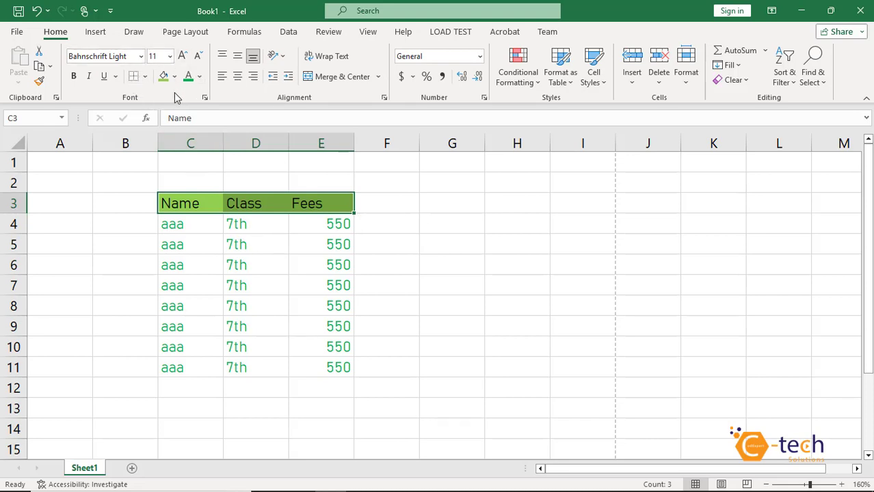
pyautogui.click(242, 252)
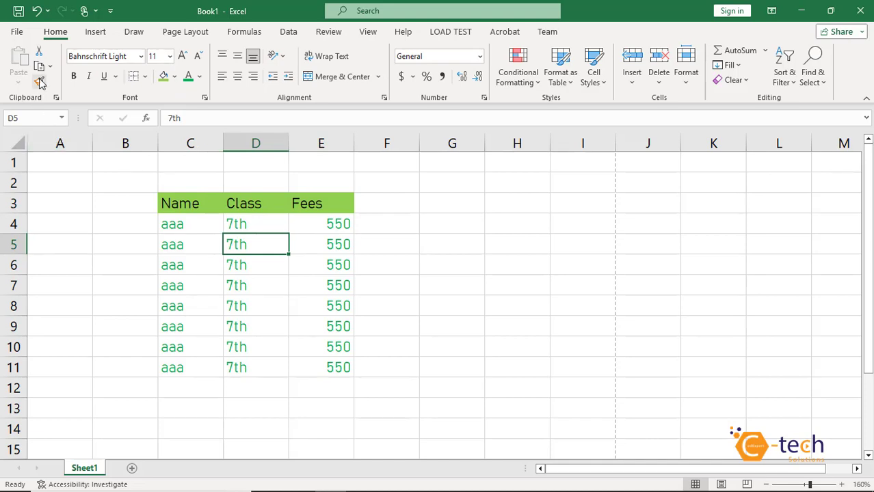
# Copy the whole Name/Class/Fees table C3:E11 and paste the duplicate starting at cell I3
pyautogui.click(291, 290)
pyautogui.moveTo(188, 203); pyautogui.dragTo(338, 367)
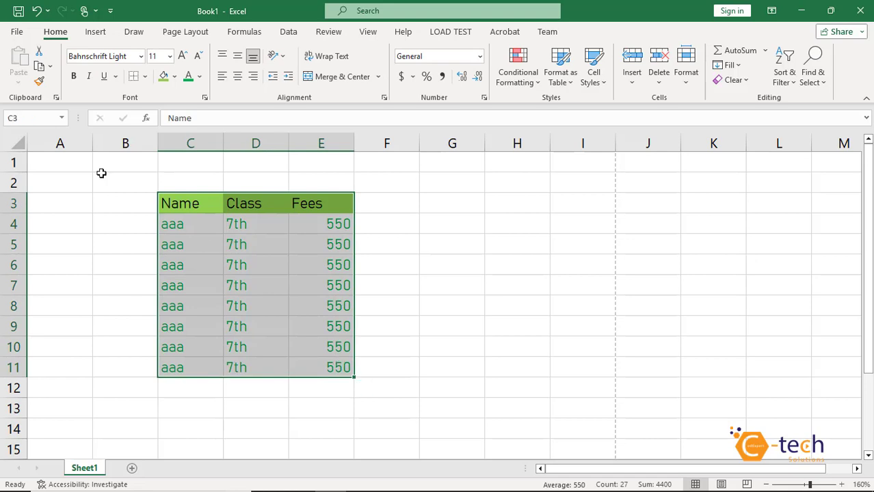
pyautogui.click(39, 66)
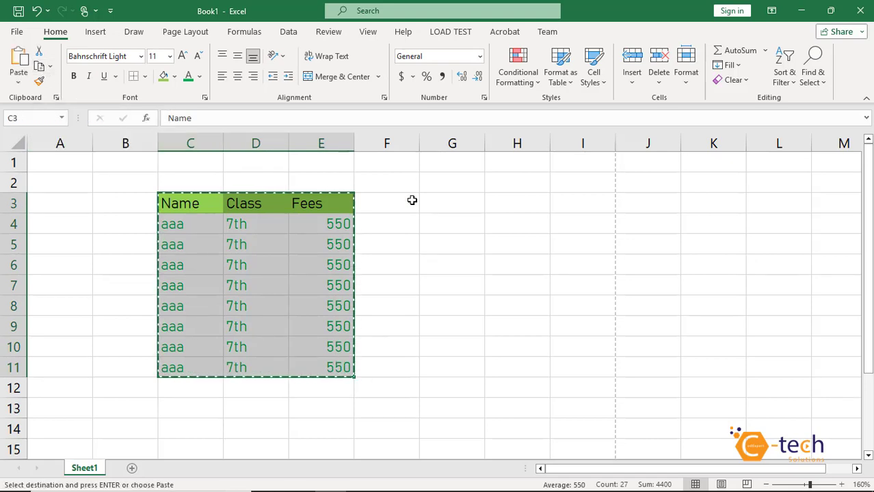
pyautogui.click(578, 208)
pyautogui.click(18, 63)
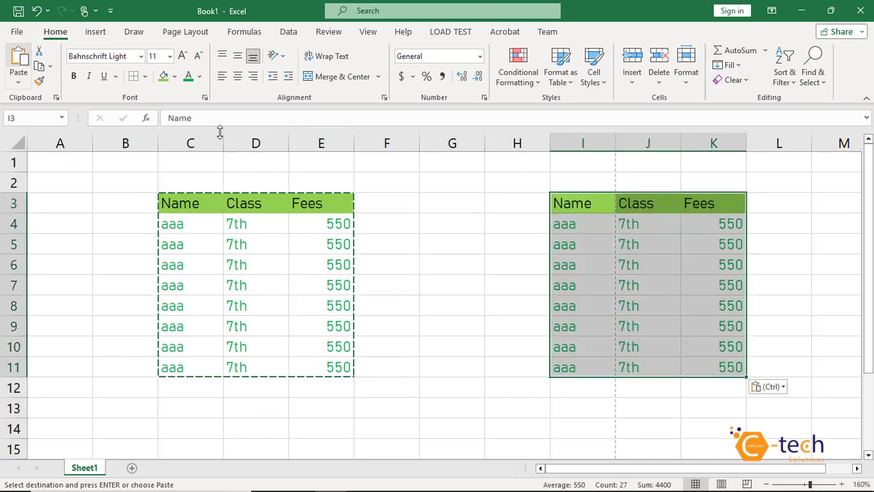
# Remove the fill from the copied table I3:K11 and set its font color to Automatic
pyautogui.click(635, 227)
pyautogui.moveTo(578, 203); pyautogui.dragTo(724, 370)
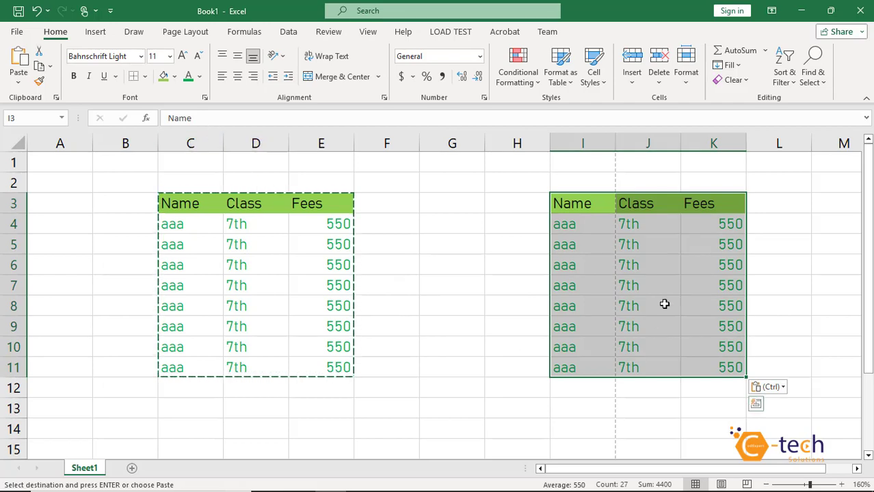
pyautogui.click(174, 76)
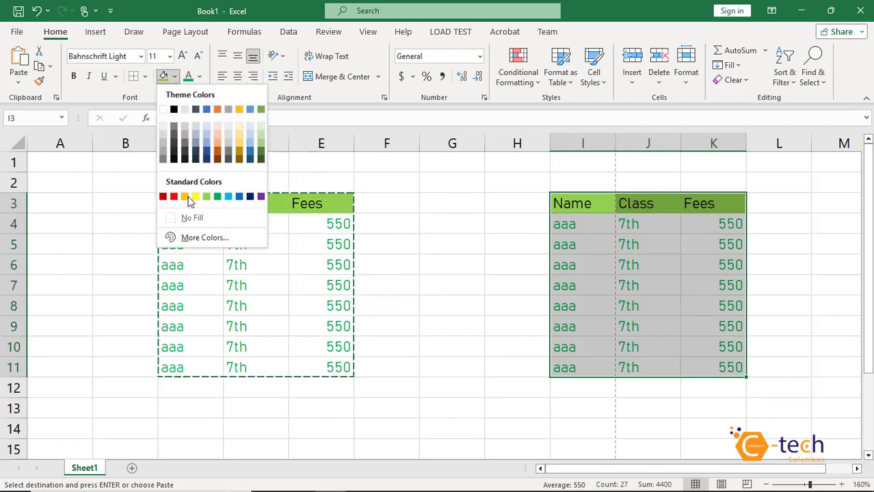
pyautogui.click(191, 217)
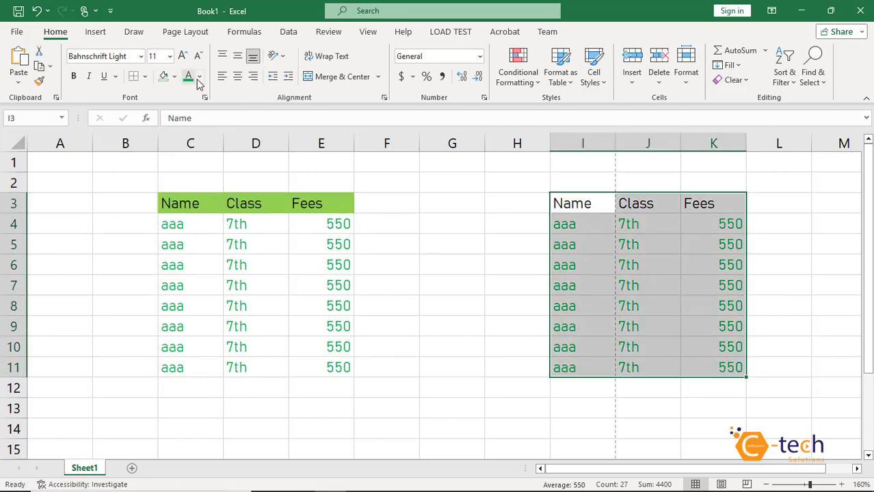
pyautogui.click(199, 77)
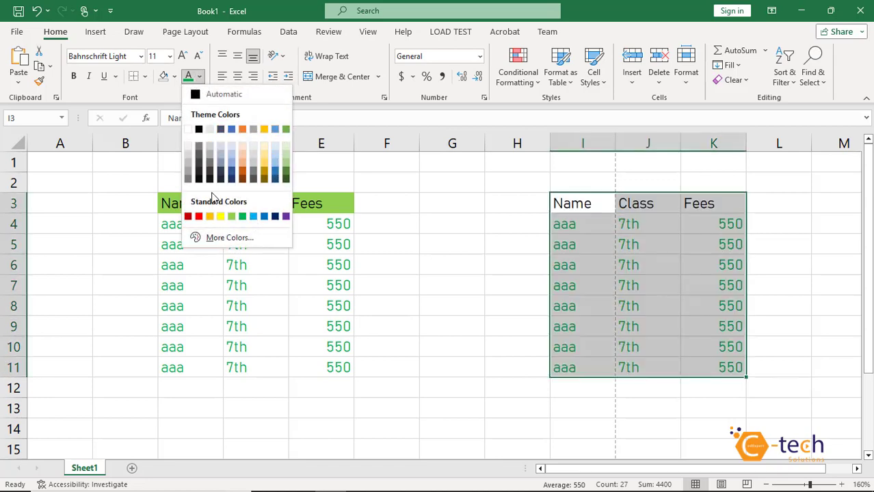
pyautogui.click(198, 94)
pyautogui.click(664, 318)
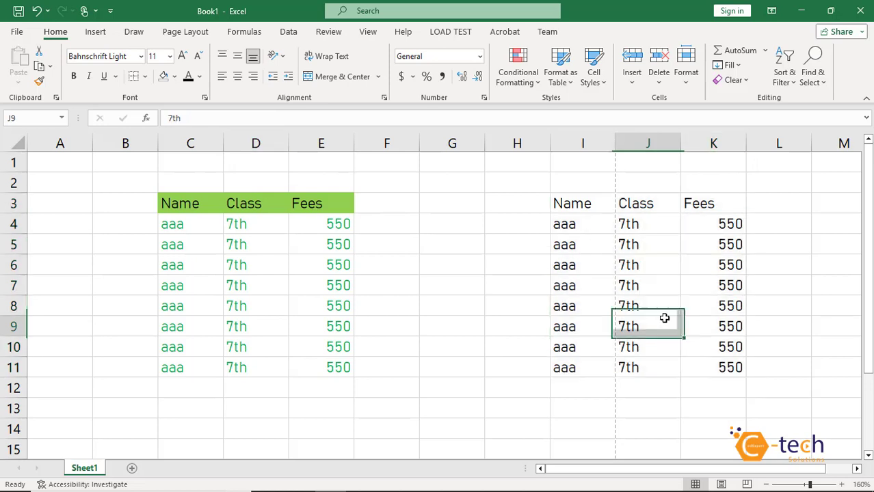
# Apply the formatting of table C3:E11 to the copied table I3:K11 with Format Painter
pyautogui.moveTo(179, 200); pyautogui.dragTo(328, 369)
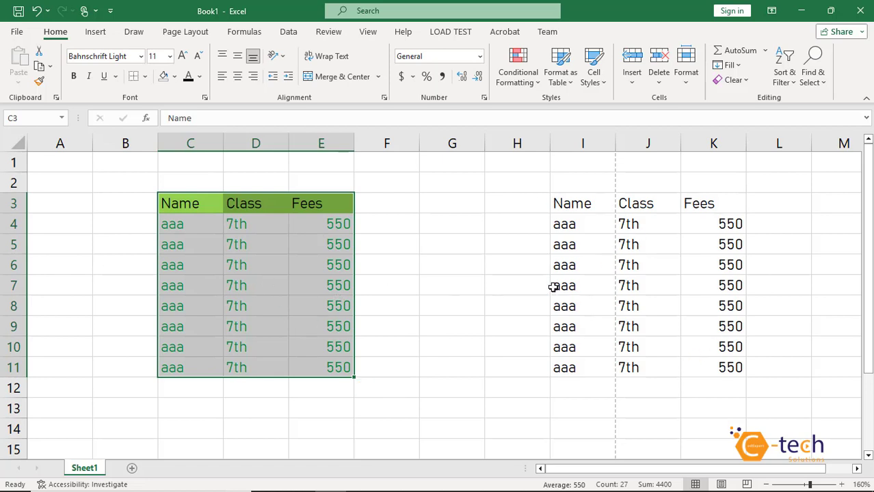
pyautogui.click(43, 82)
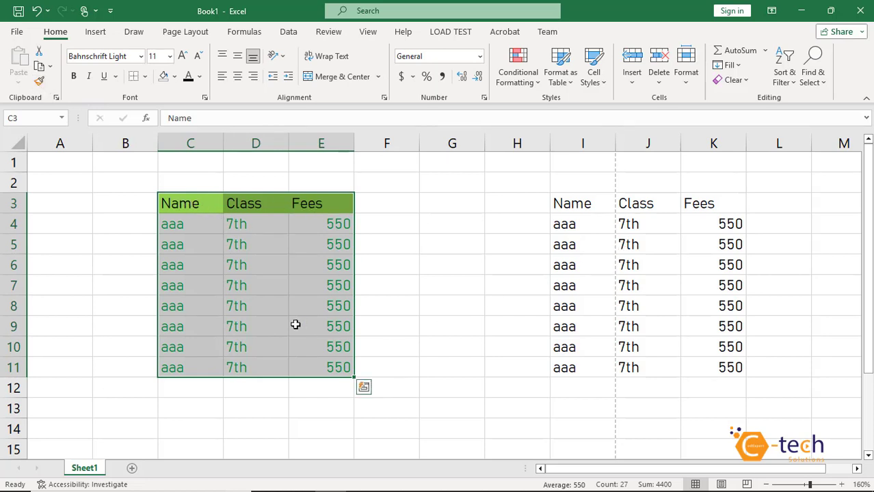
pyautogui.click(39, 82)
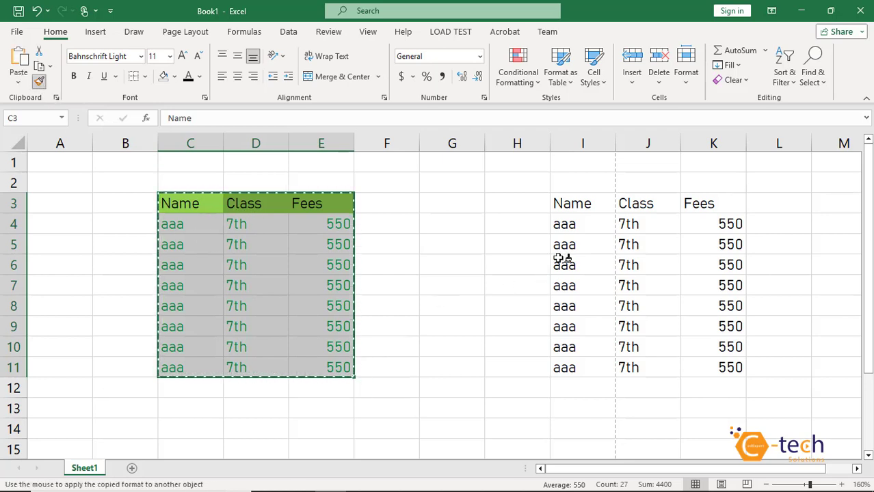
pyautogui.moveTo(562, 204)
pyautogui.mouseDown()
pyautogui.moveTo(712, 281)
pyautogui.moveTo(716, 367)
pyautogui.moveTo(712, 360)
pyautogui.mouseUp()
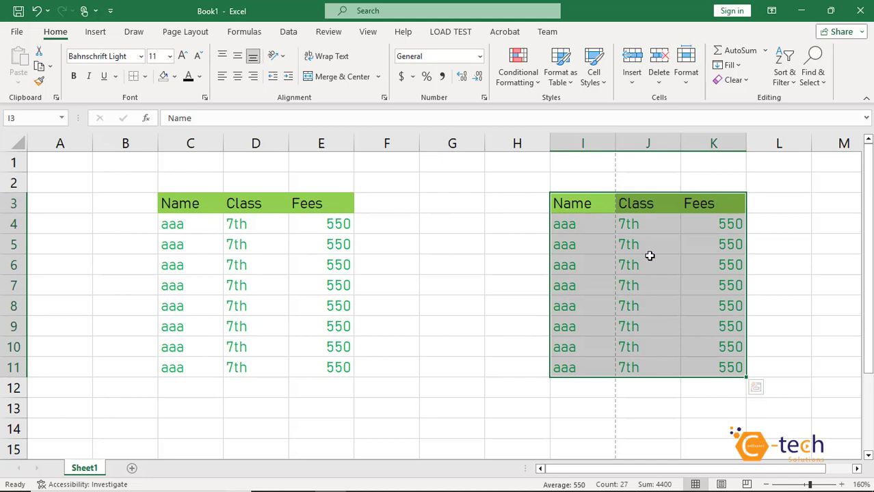
pyautogui.click(444, 272)
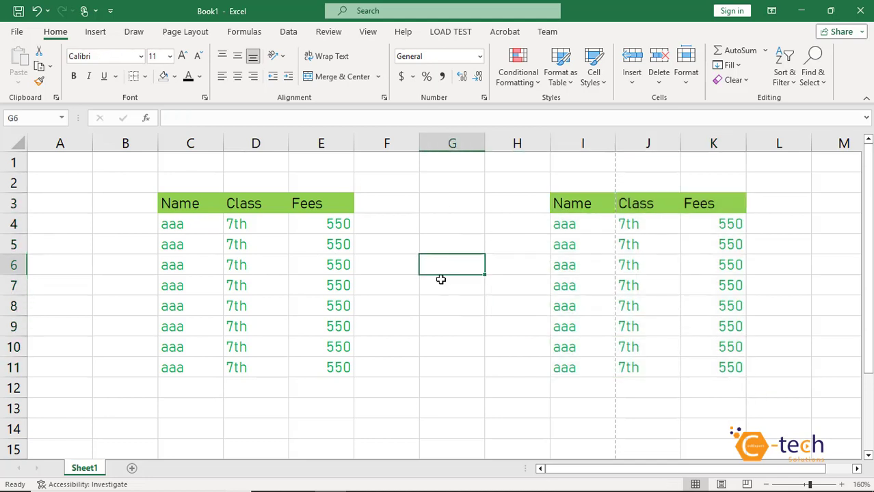